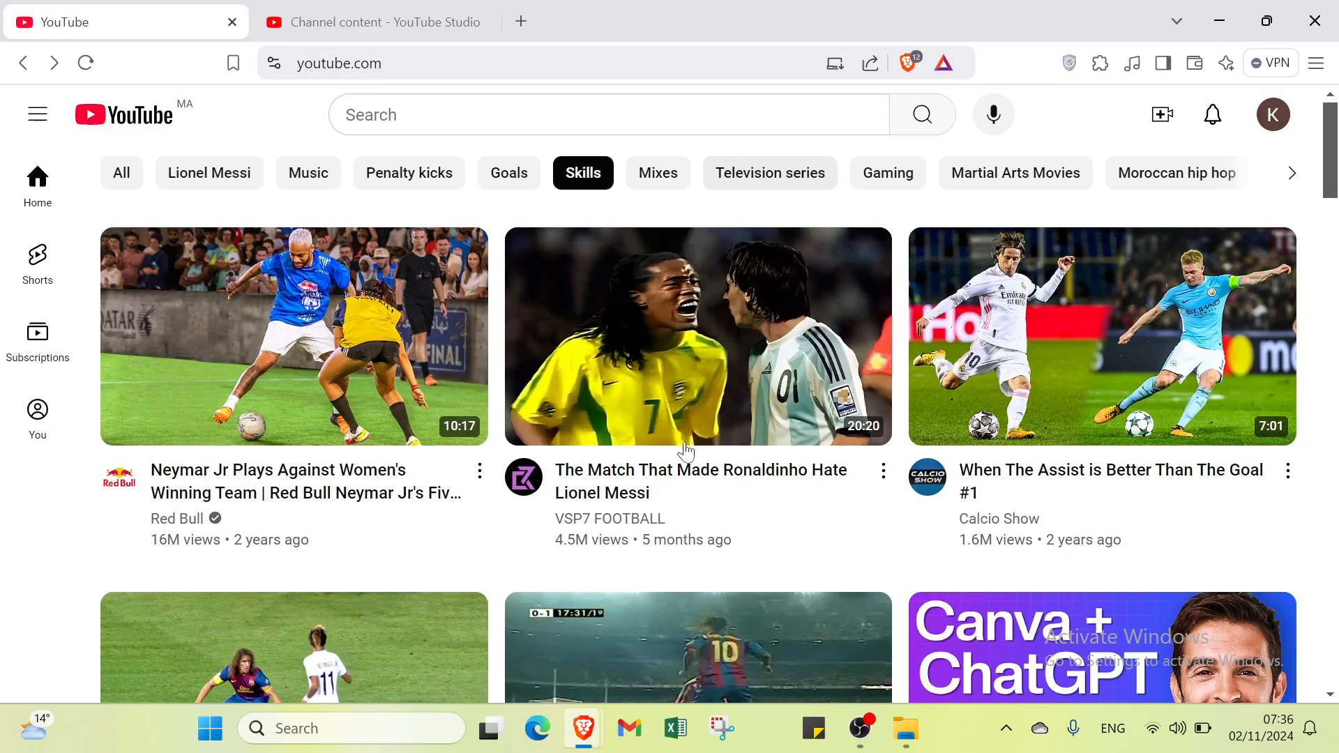
Open the video upload page in YouTube Studio and dismiss its upload dialog.
{"action": "mouse_move", "coordinate": [643, 412]}
{"action": "left_click", "coordinate": [1161, 114]}
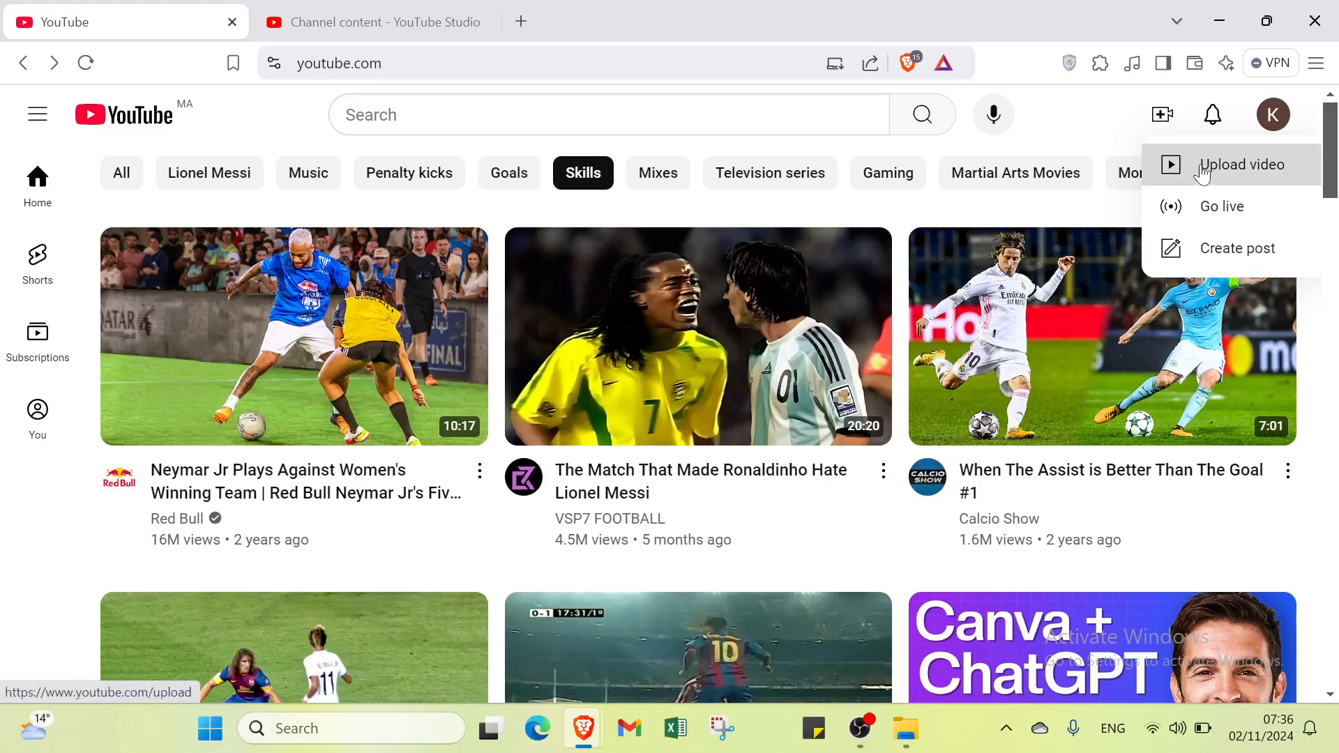
{"action": "left_click", "coordinate": [1182, 180]}
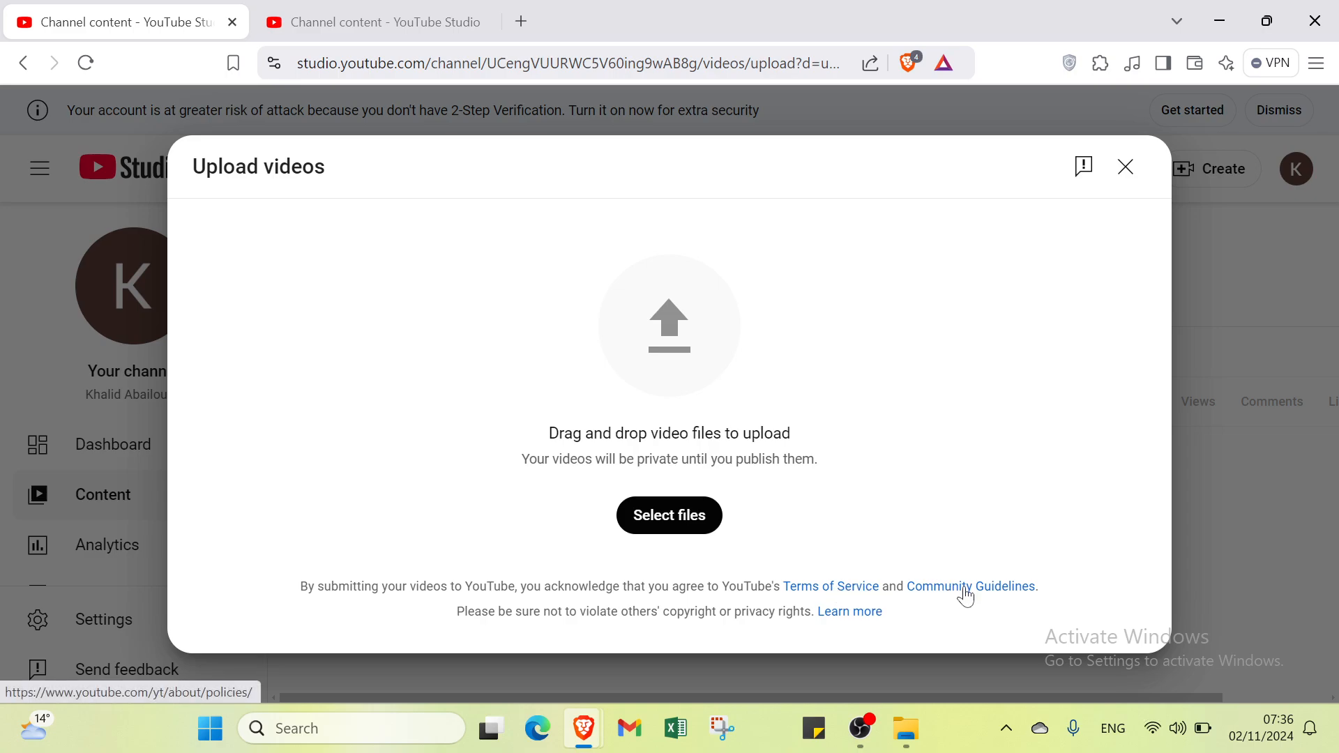
{"action": "left_click", "coordinate": [1124, 168]}
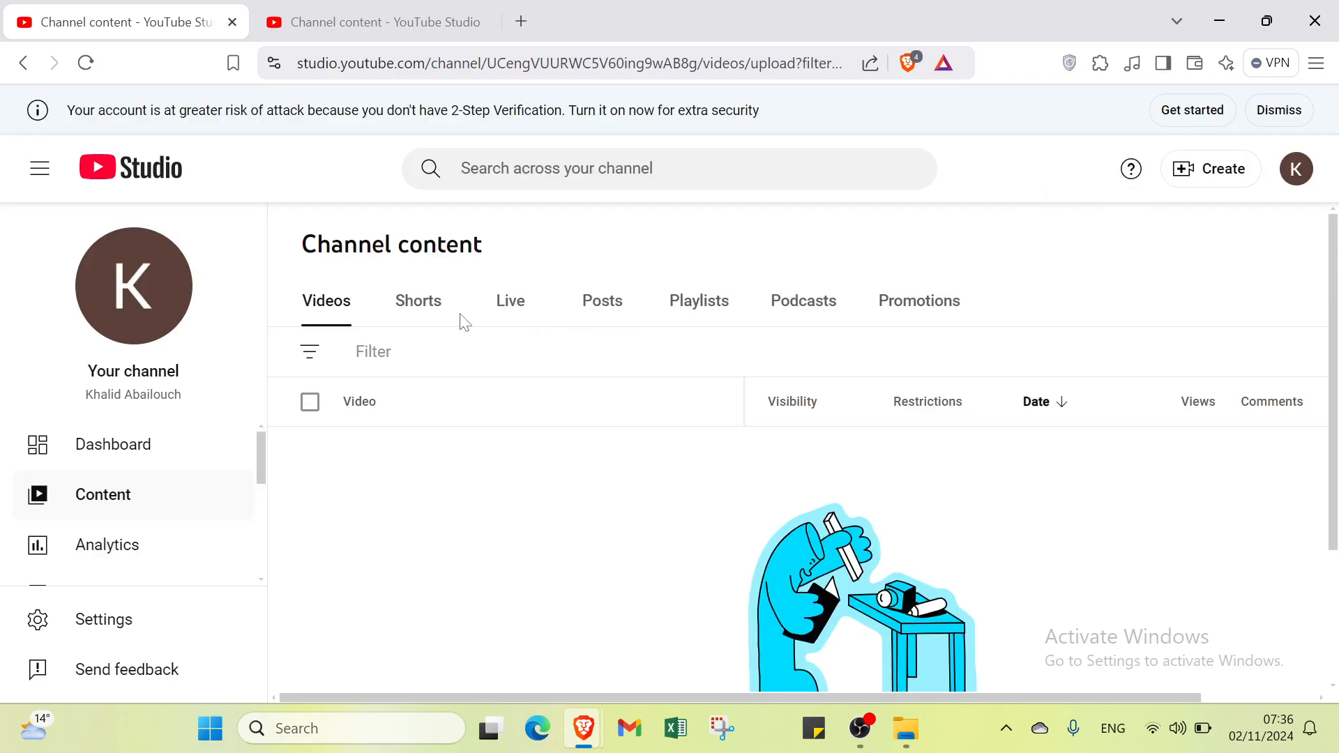
From the channel's Shorts content, upload the video file named test from the Videos folder.
{"action": "left_click", "coordinate": [415, 326]}
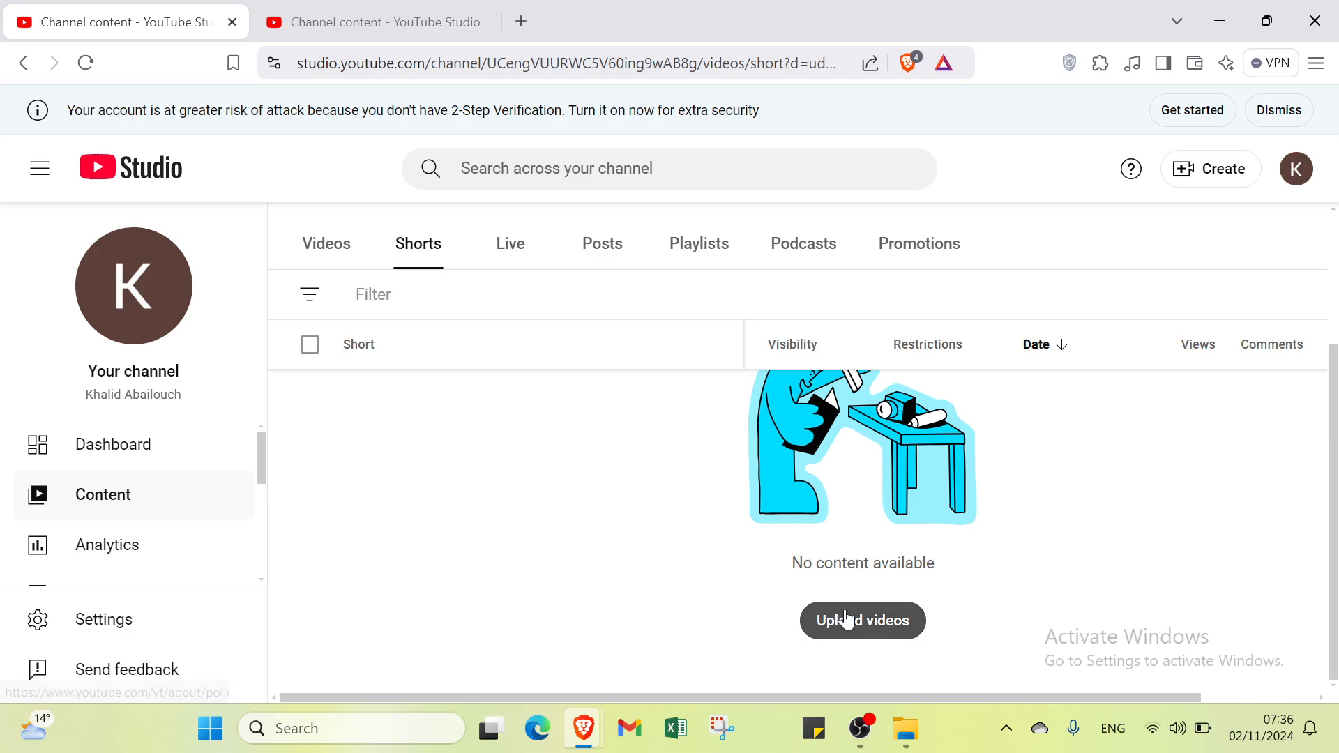
{"action": "left_click", "coordinate": [845, 619]}
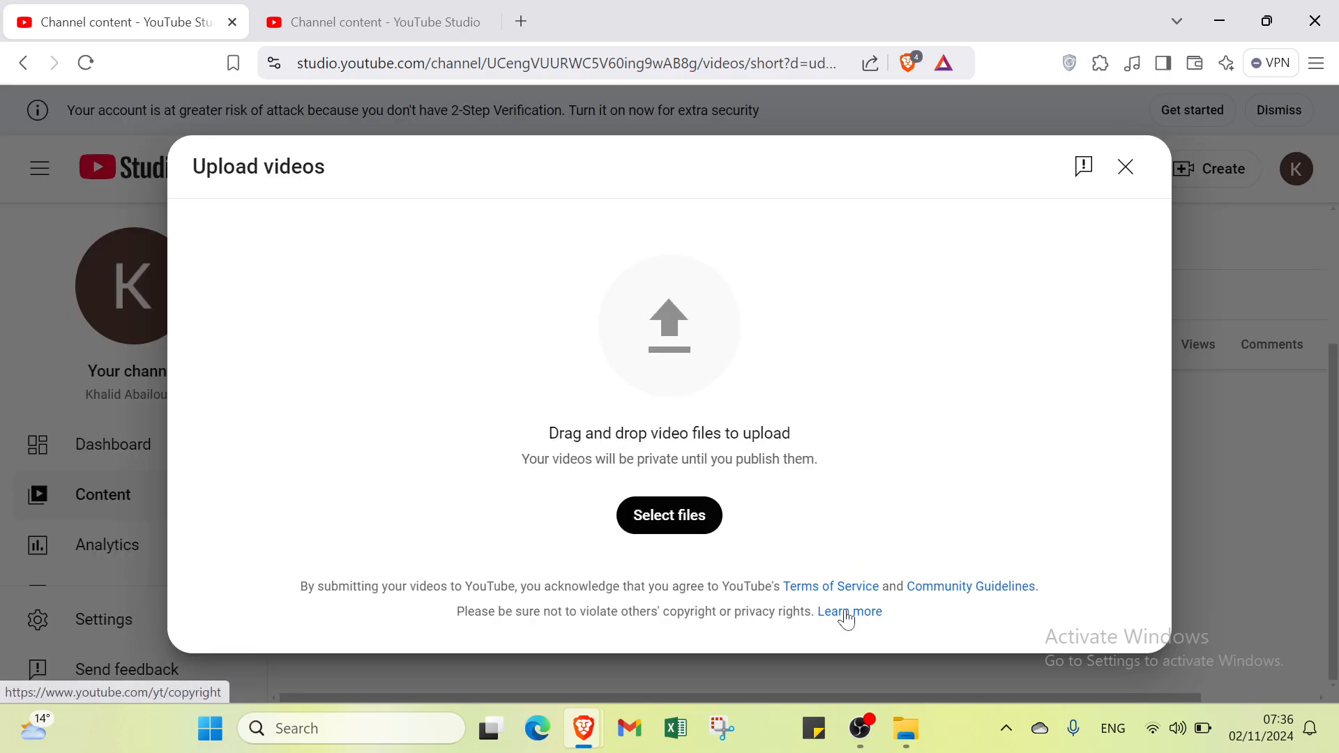
{"action": "left_click", "coordinate": [670, 516]}
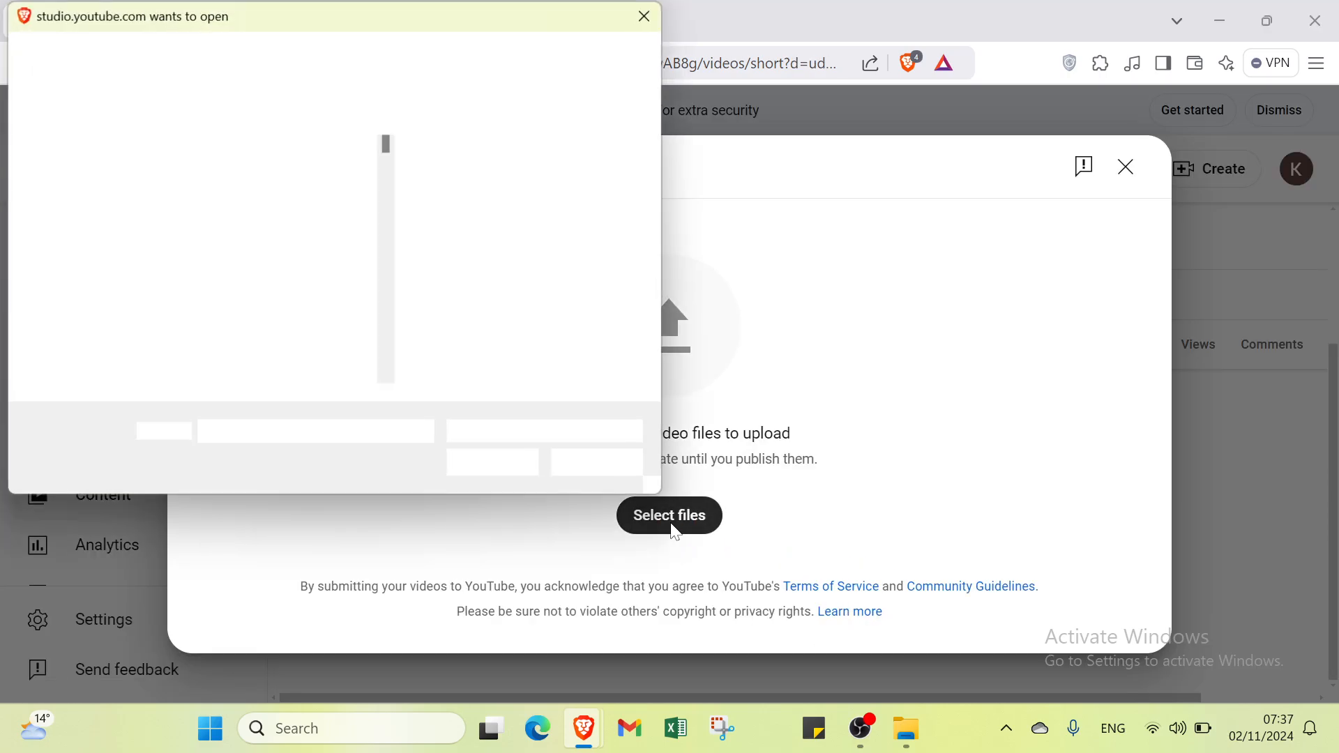
{"action": "scroll", "coordinate": [338, 241], "scroll_direction": "down", "scroll_amount": 8}
{"action": "left_click_drag", "start_coordinate": [385, 183], "coordinate": [381, 364]}
{"action": "scroll", "coordinate": [381, 365], "scroll_direction": "down", "scroll_amount": 5}
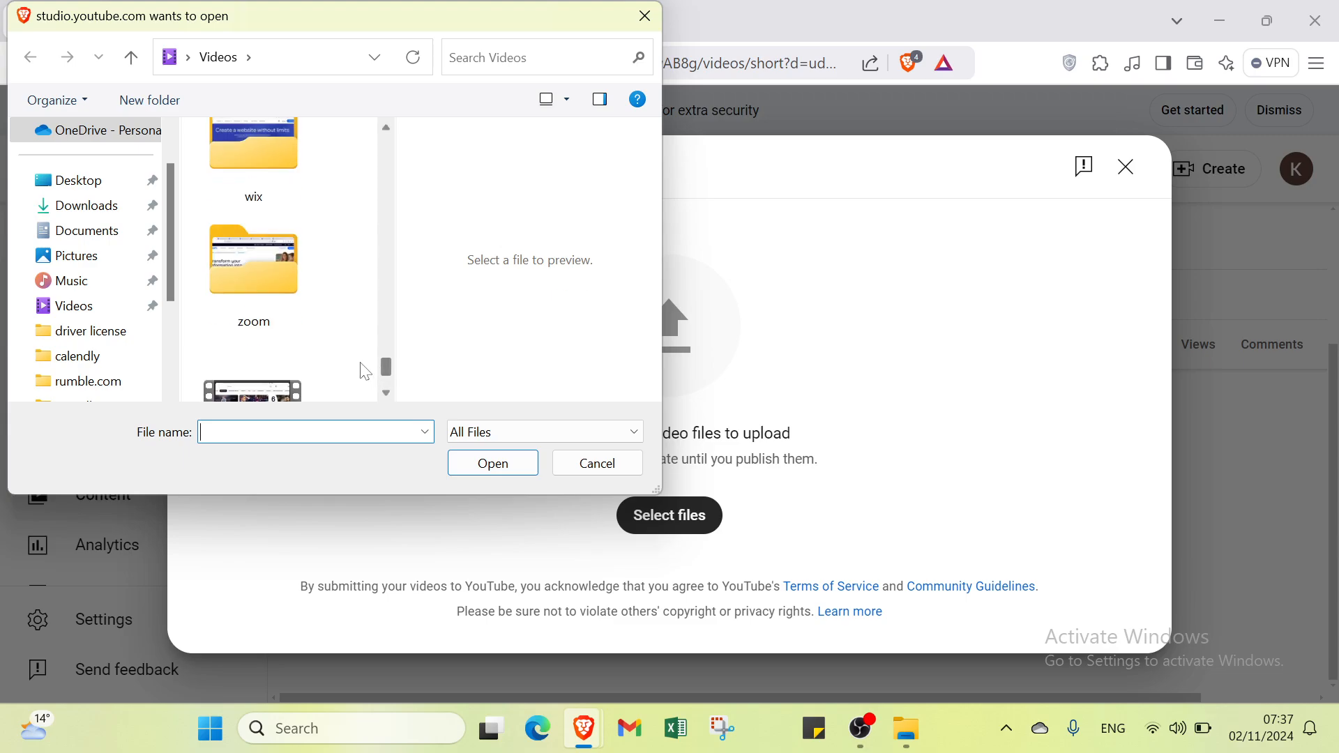
{"action": "scroll", "coordinate": [301, 329], "scroll_direction": "up", "scroll_amount": 3}
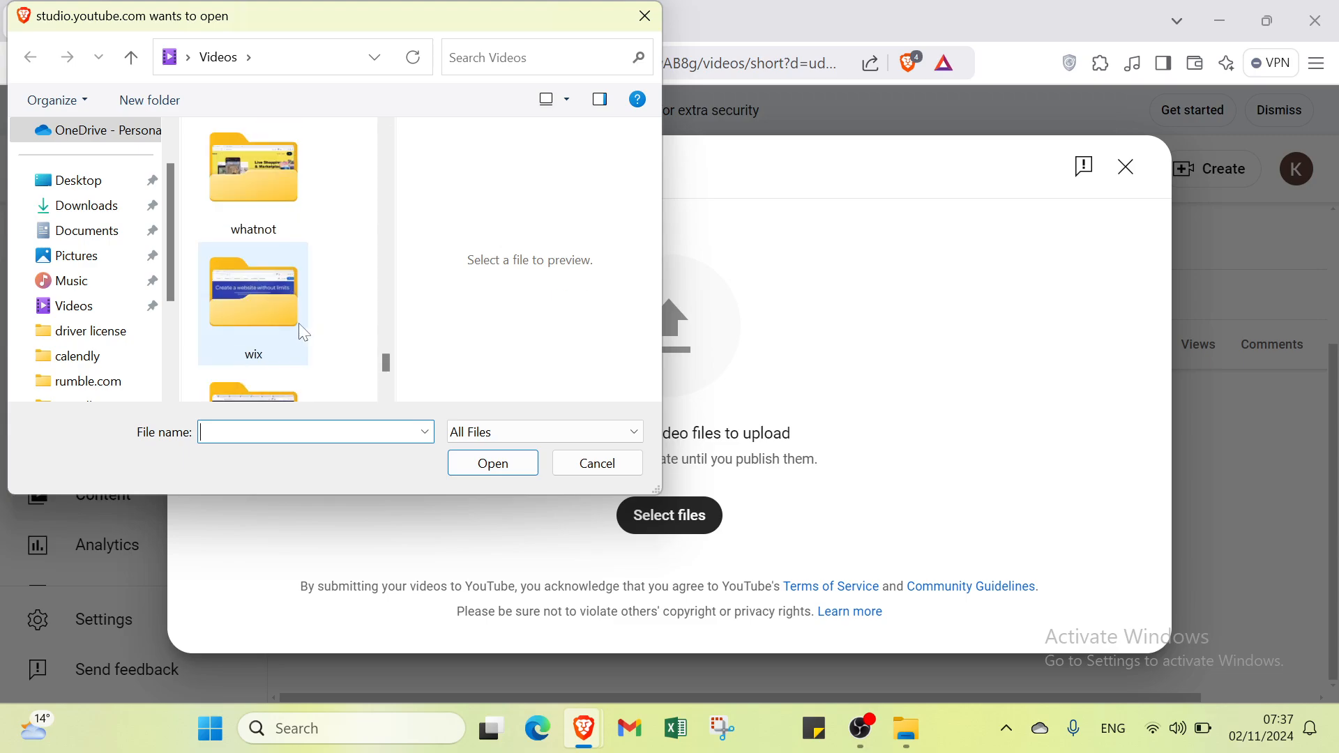
{"action": "scroll", "coordinate": [301, 331], "scroll_direction": "down", "scroll_amount": 1}
{"action": "scroll", "coordinate": [379, 301], "scroll_direction": "up", "scroll_amount": 2}
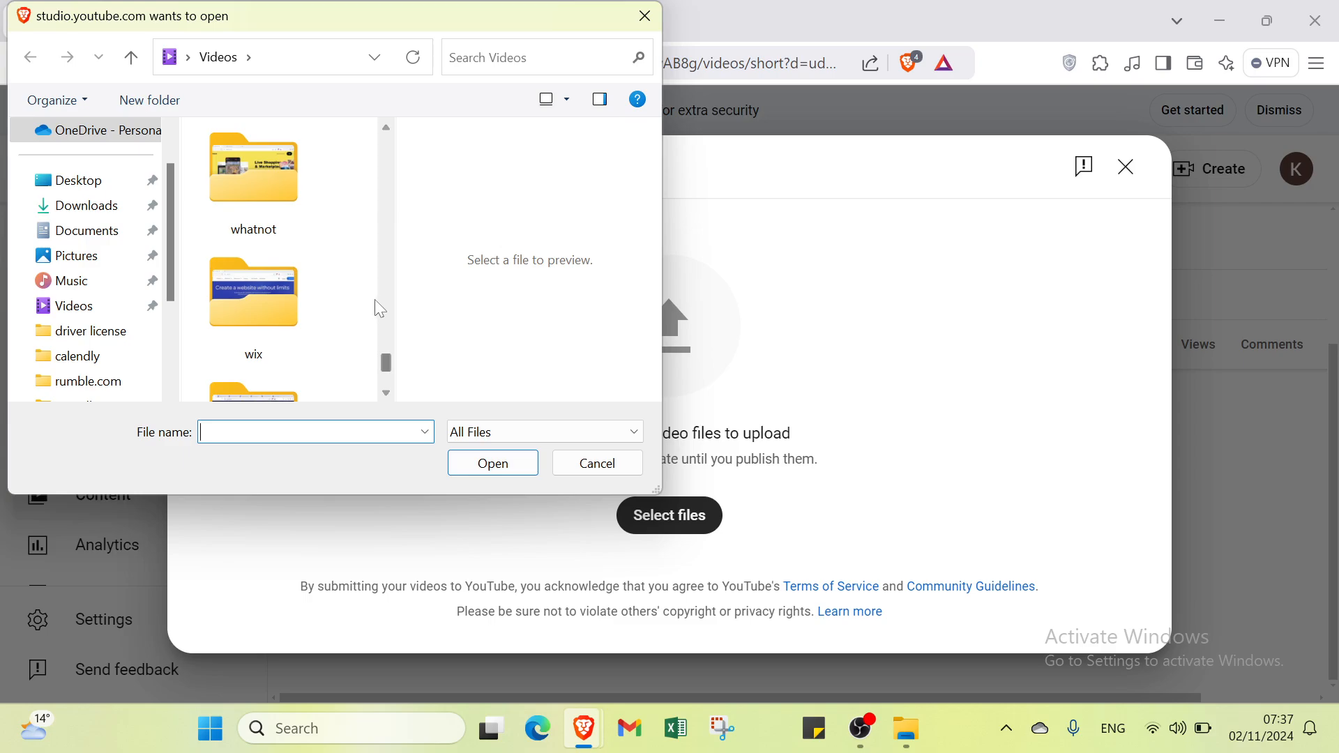
{"action": "scroll", "coordinate": [297, 353], "scroll_direction": "down", "scroll_amount": 4}
{"action": "left_click", "coordinate": [289, 351]}
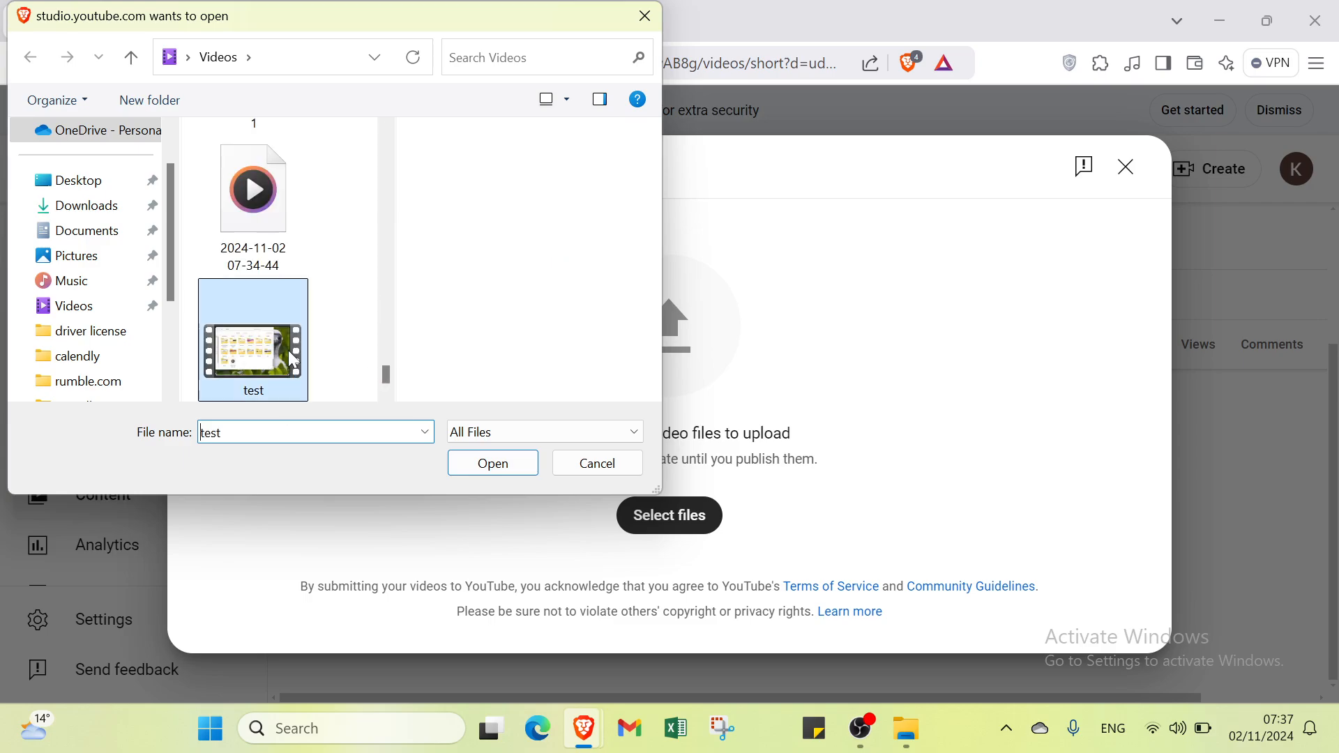
{"action": "left_click", "coordinate": [508, 461]}
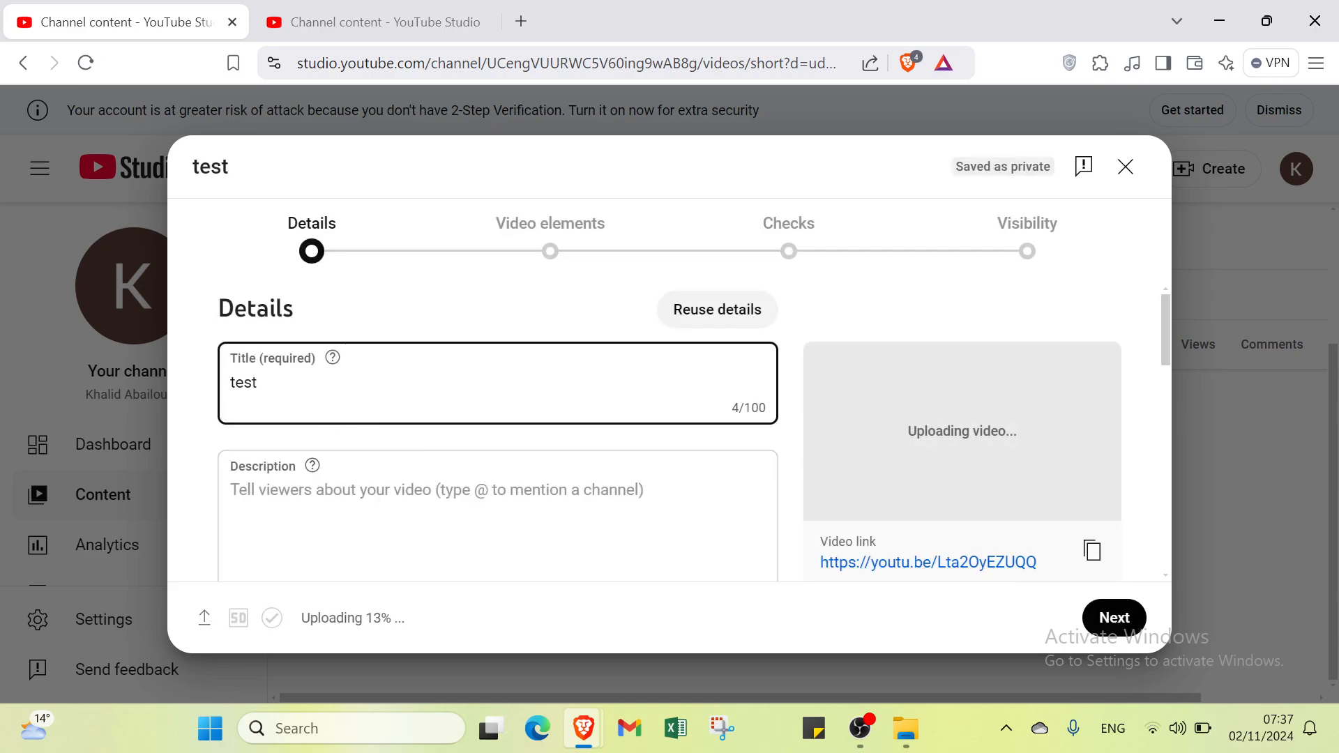
Replace the video's title with SHORT VIEDO.
{"action": "double_click", "coordinate": [235, 402]}
{"action": "left_click_drag", "start_coordinate": [258, 387], "coordinate": [244, 387]}
{"action": "left_click_drag", "start_coordinate": [245, 383], "coordinate": [256, 382]}
{"action": "key", "text": "BackSpace"}
{"action": "key", "text": "BackSpace"}
{"action": "key", "text": "BackSpace"}
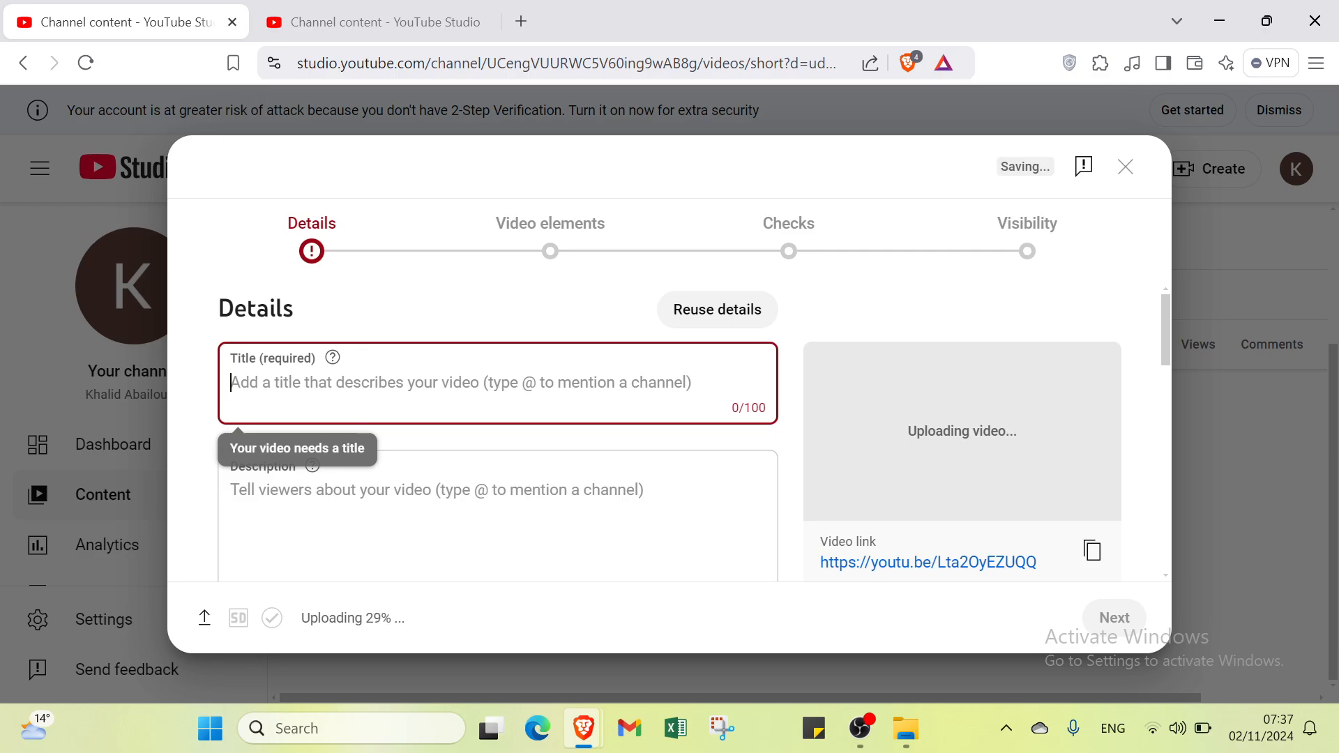
{"action": "type", "text": "SHOR"}
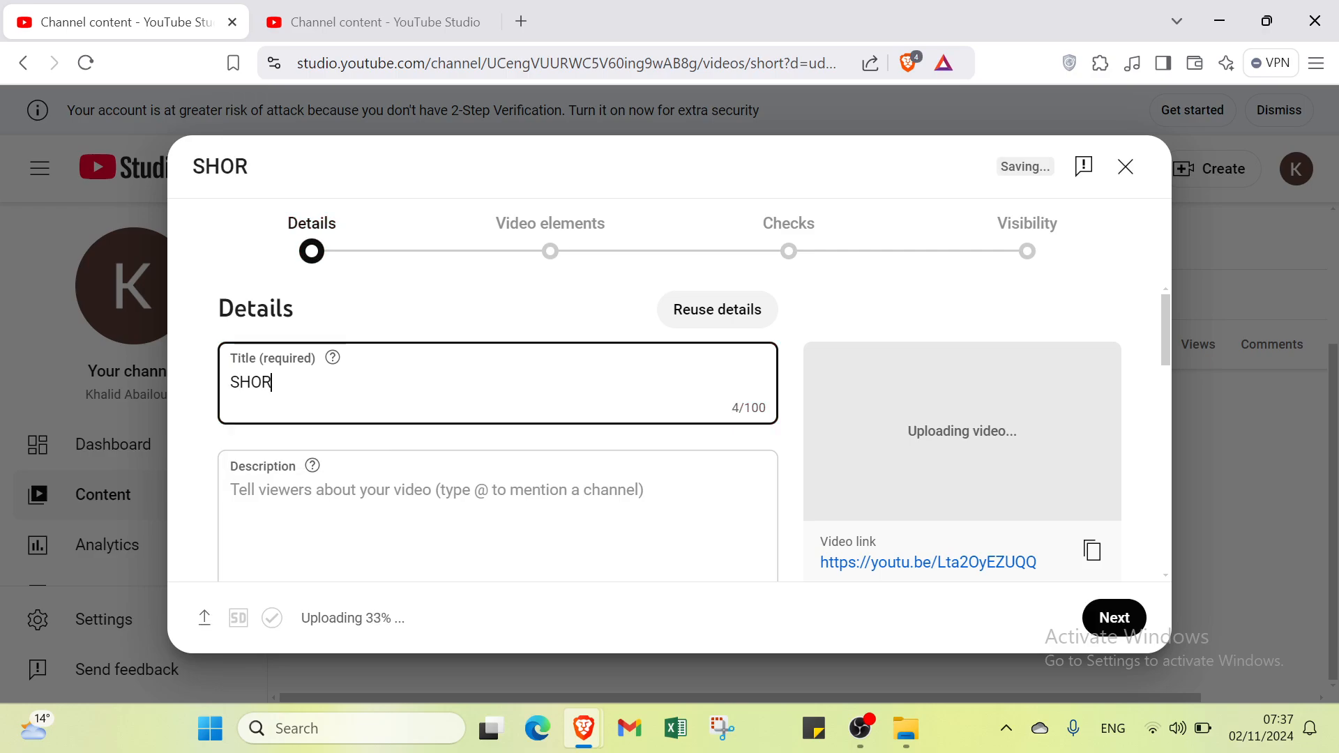
{"action": "type", "text": "T VIEDO"}
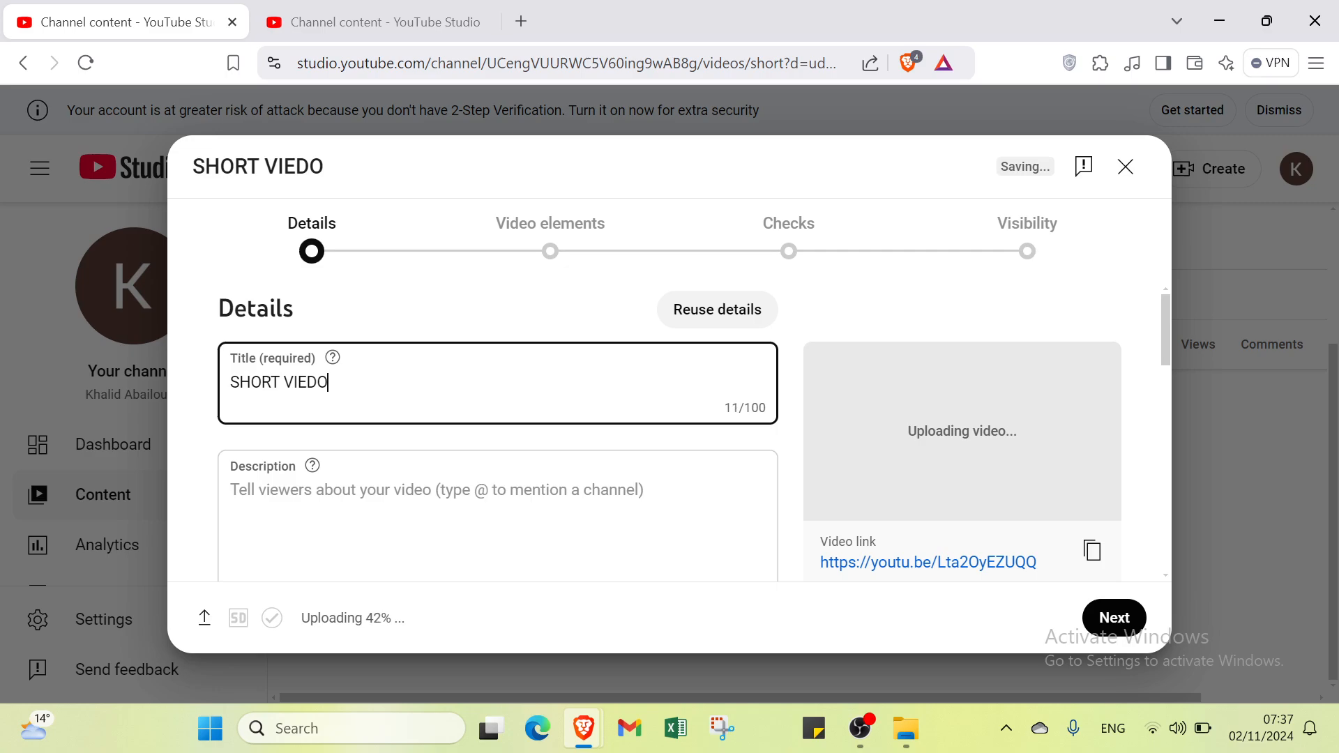
Clear the title and set it to Test.
{"action": "key", "text": "BackSpace"}
{"action": "key", "text": "BackSpace"}
{"action": "key", "text": "BackSpace"}
{"action": "key", "text": "BackSpace"}
{"action": "key", "text": "BackSpace"}
{"action": "key", "text": "BackSpace"}
{"action": "key", "text": "BackSpace"}
{"action": "key", "text": "BackSpace"}
{"action": "key", "text": "BackSpace"}
{"action": "key", "text": "BackSpace"}
{"action": "key", "text": "BackSpace"}
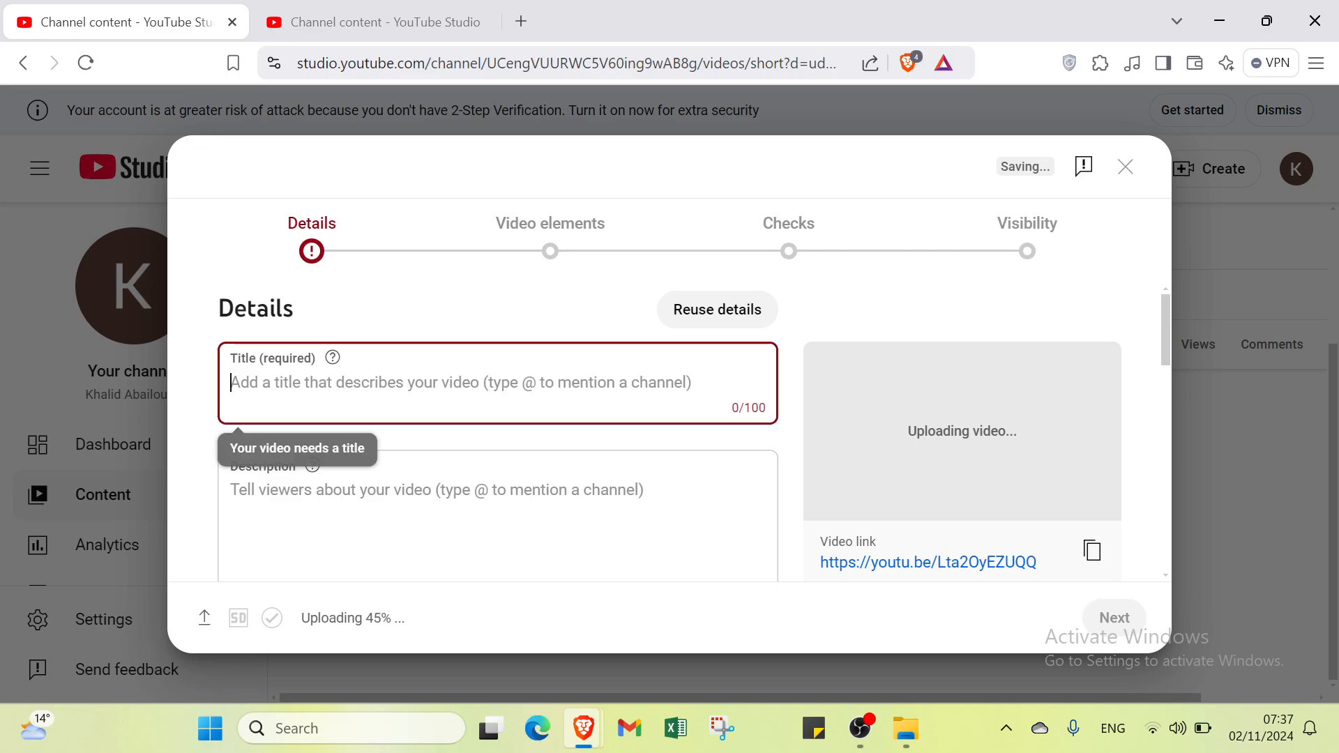
{"action": "type", "text": "t"}
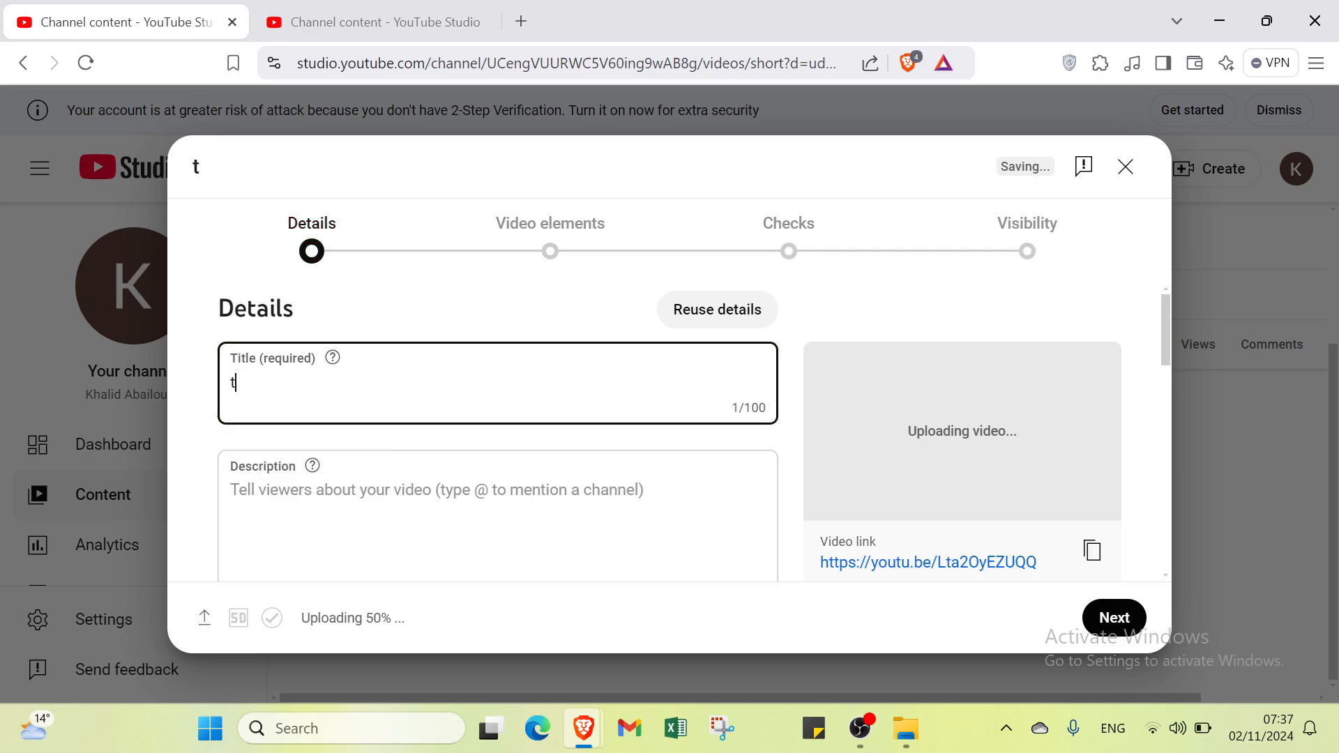
{"action": "key", "text": "BackSpace"}
{"action": "type", "text": "Test"}
{"action": "left_click", "coordinate": [284, 498]}
Try to upload a custom thumbnail file, opening the phone verification page and closing it again.
{"action": "scroll", "coordinate": [284, 498], "scroll_direction": "down", "scroll_amount": 2}
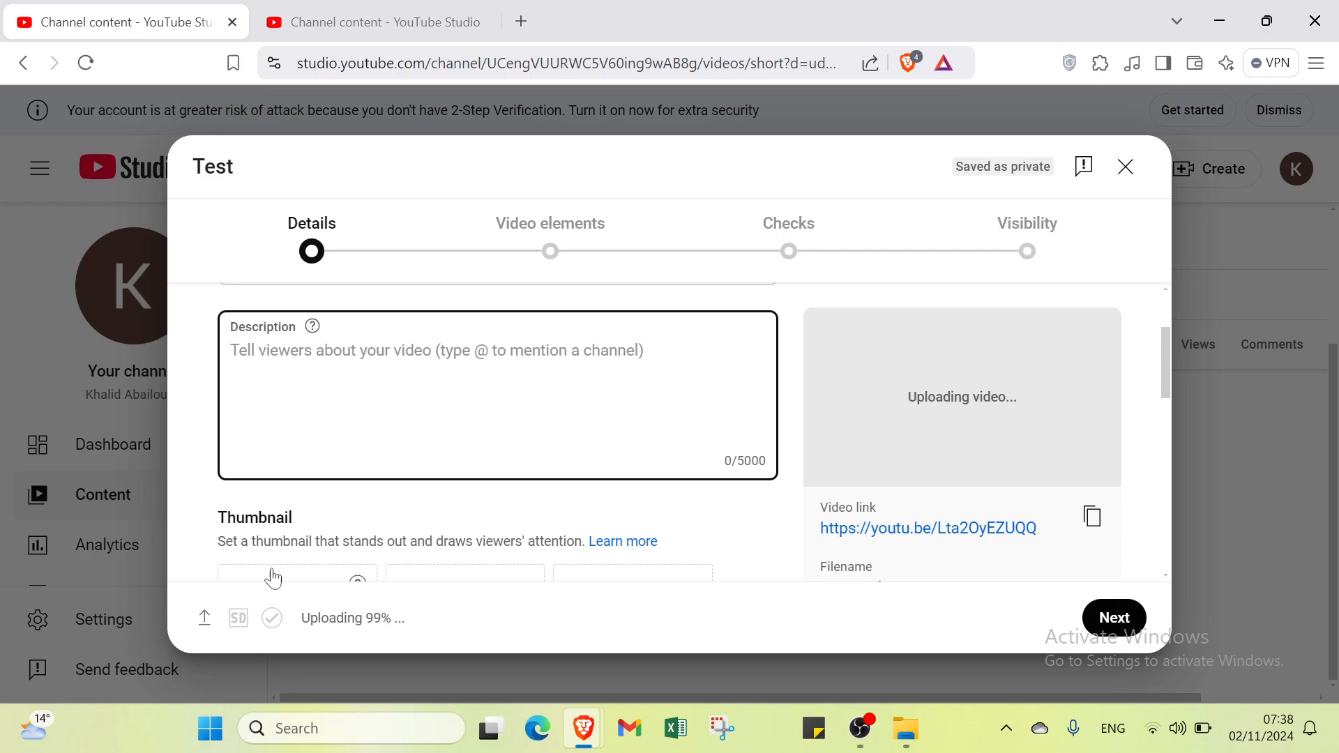
{"action": "scroll", "coordinate": [303, 478], "scroll_direction": "down", "scroll_amount": 1}
{"action": "scroll", "coordinate": [303, 478], "scroll_direction": "down", "scroll_amount": 1}
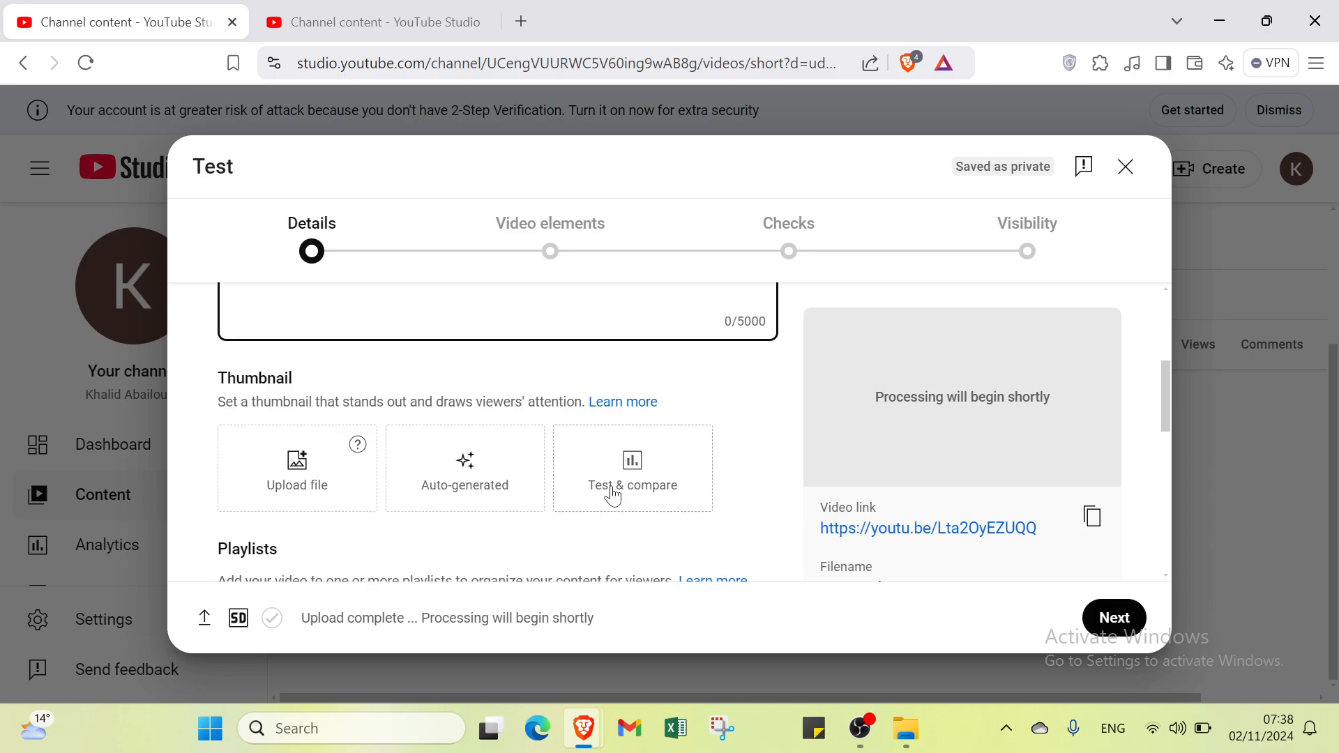
{"action": "left_click", "coordinate": [271, 482]}
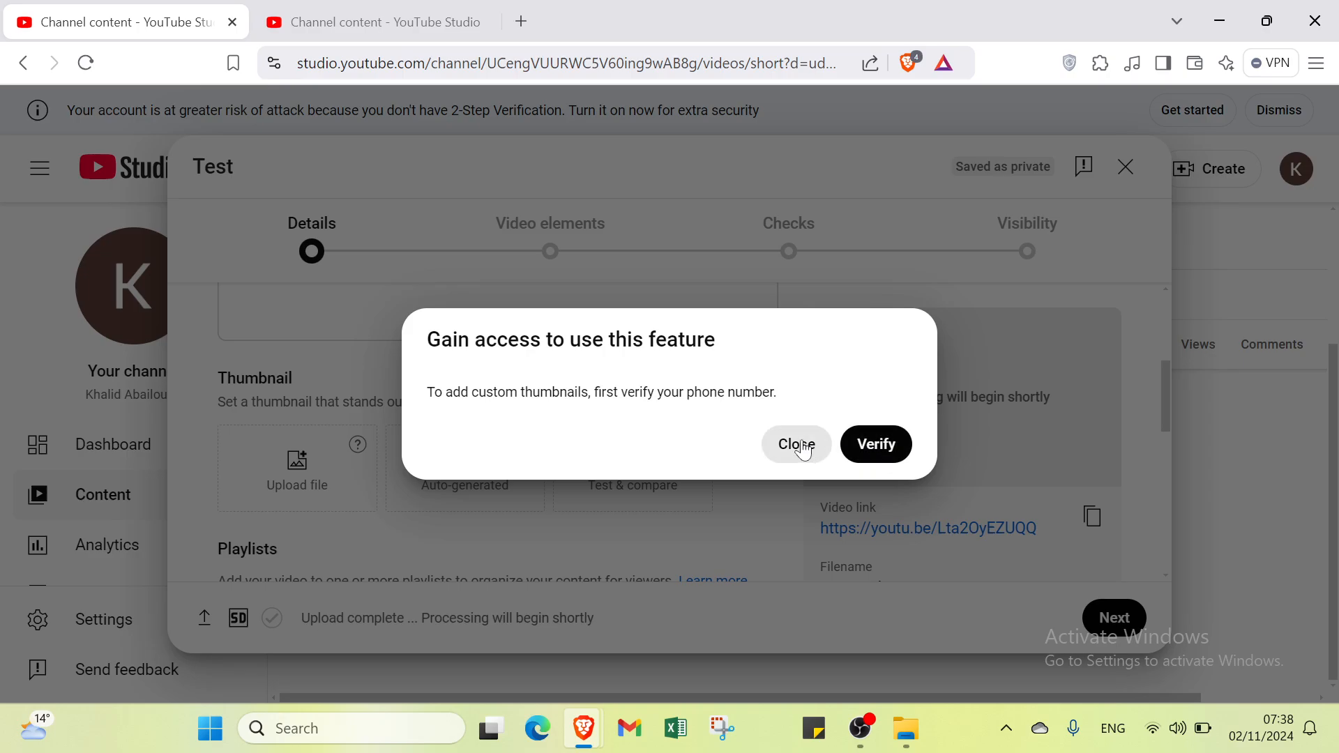
{"action": "left_click", "coordinate": [857, 443]}
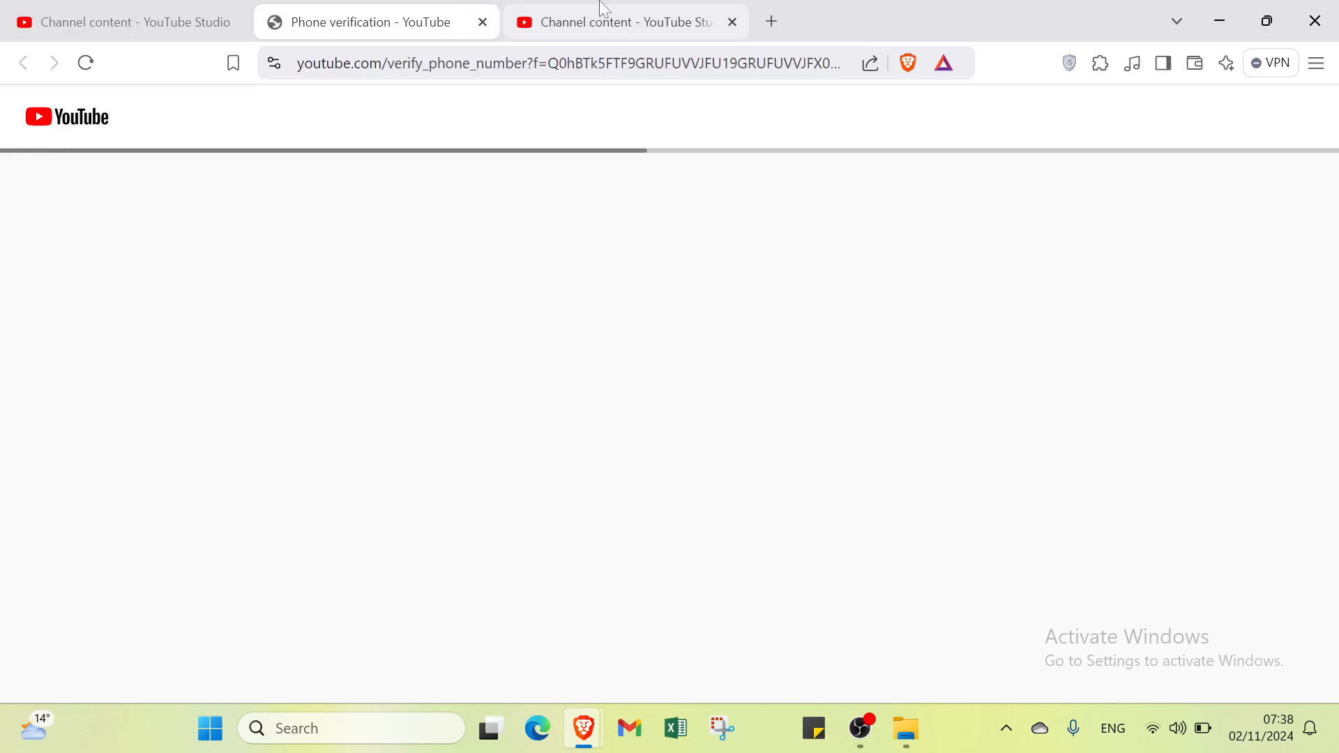
{"action": "left_click", "coordinate": [484, 23]}
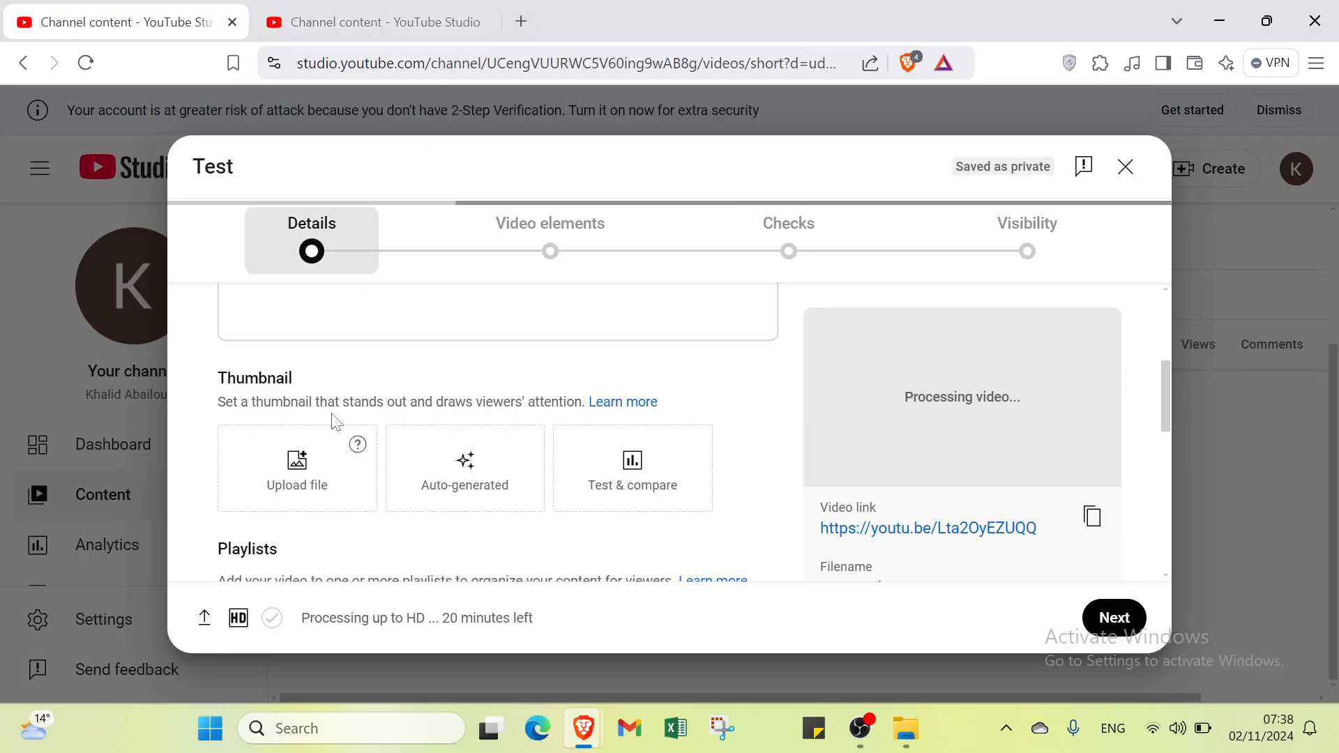
Check the available playlists and the options for creating one, and close the list without choosing any.
{"action": "scroll", "coordinate": [334, 454], "scroll_direction": "down", "scroll_amount": 3}
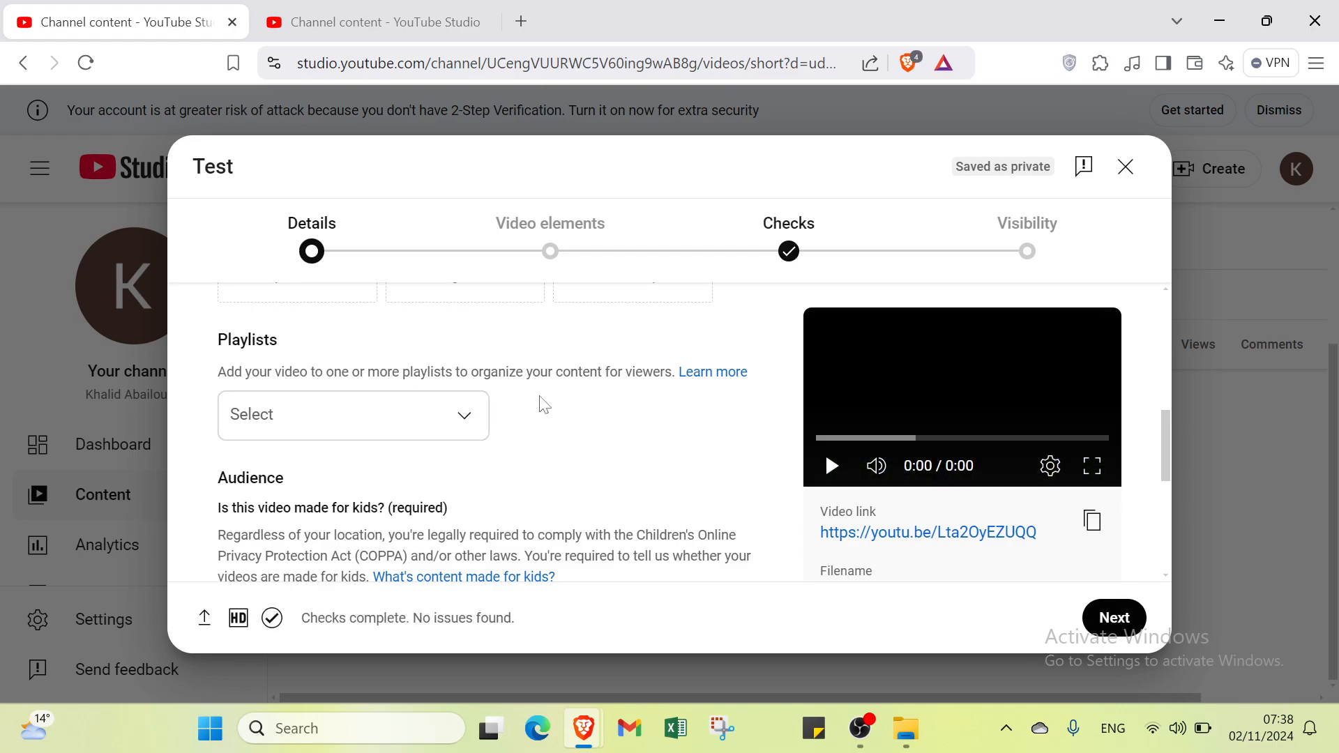
{"action": "left_click", "coordinate": [348, 424]}
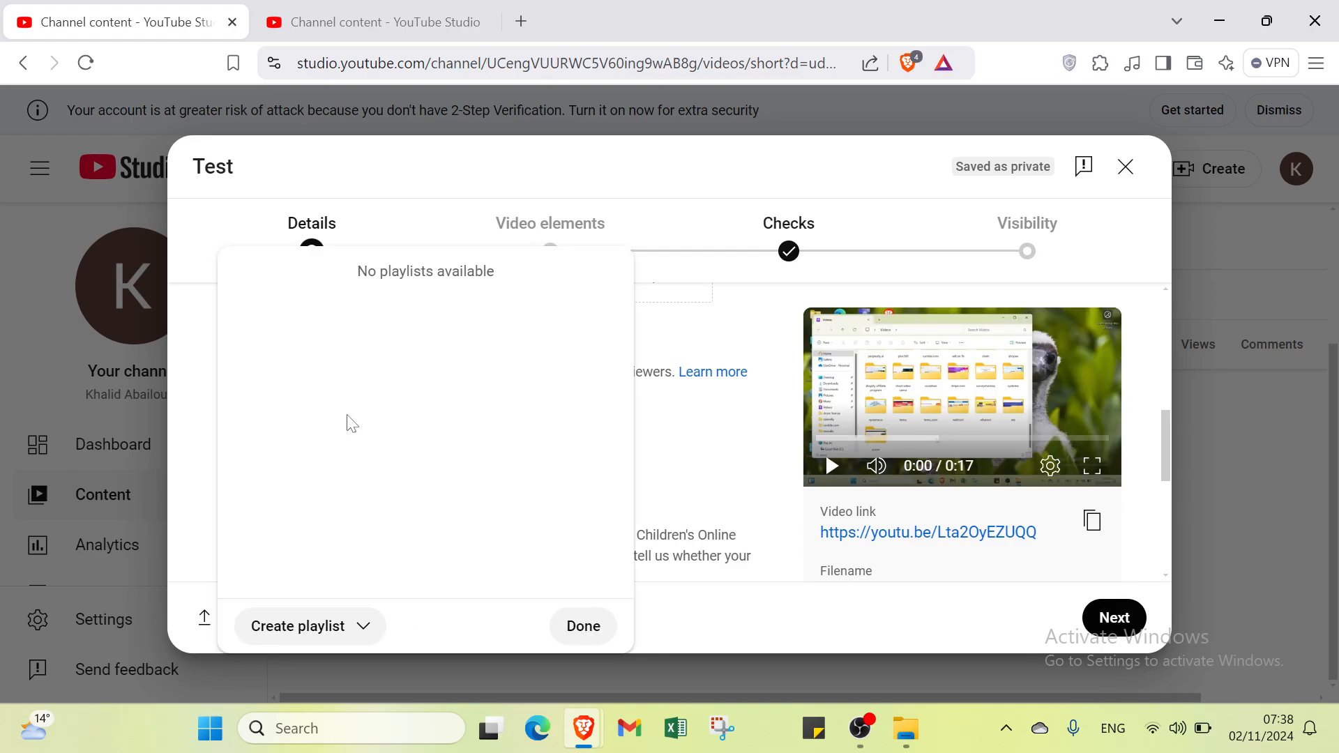
{"action": "left_click", "coordinate": [300, 631]}
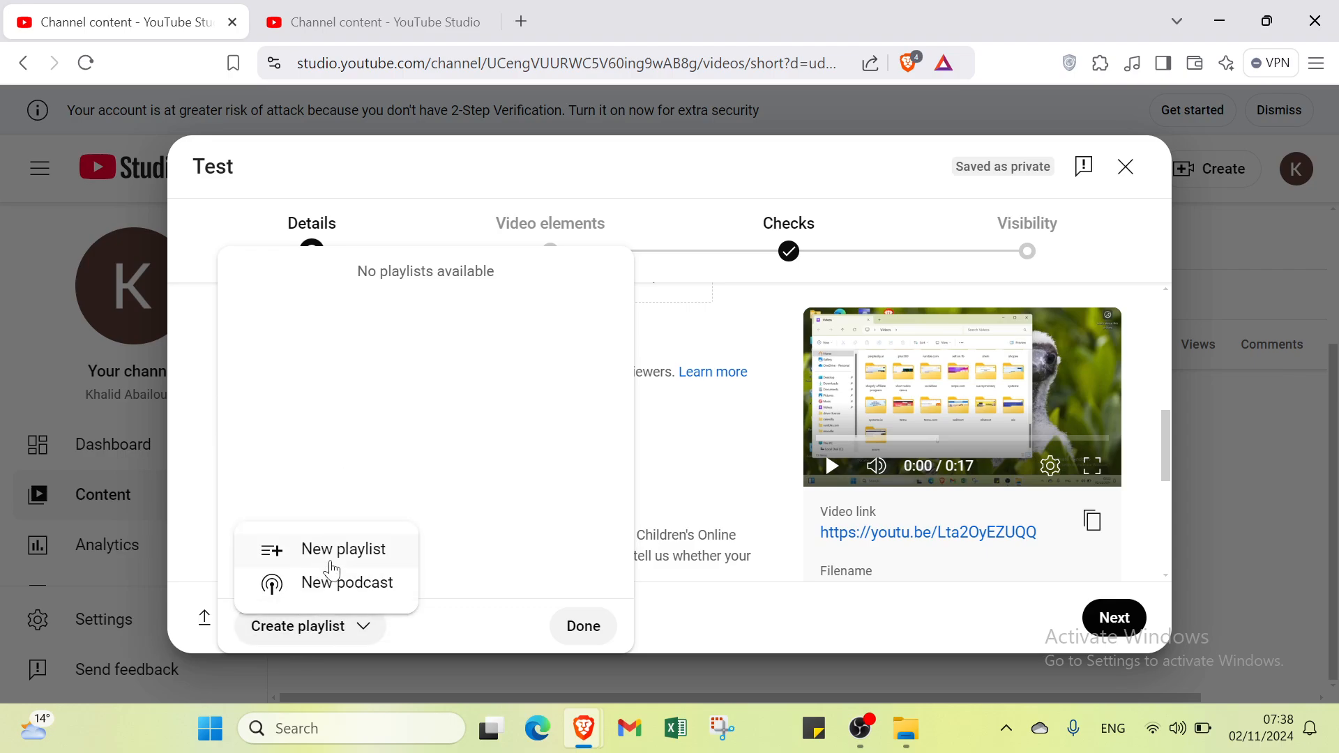
{"action": "left_click", "coordinate": [530, 636]}
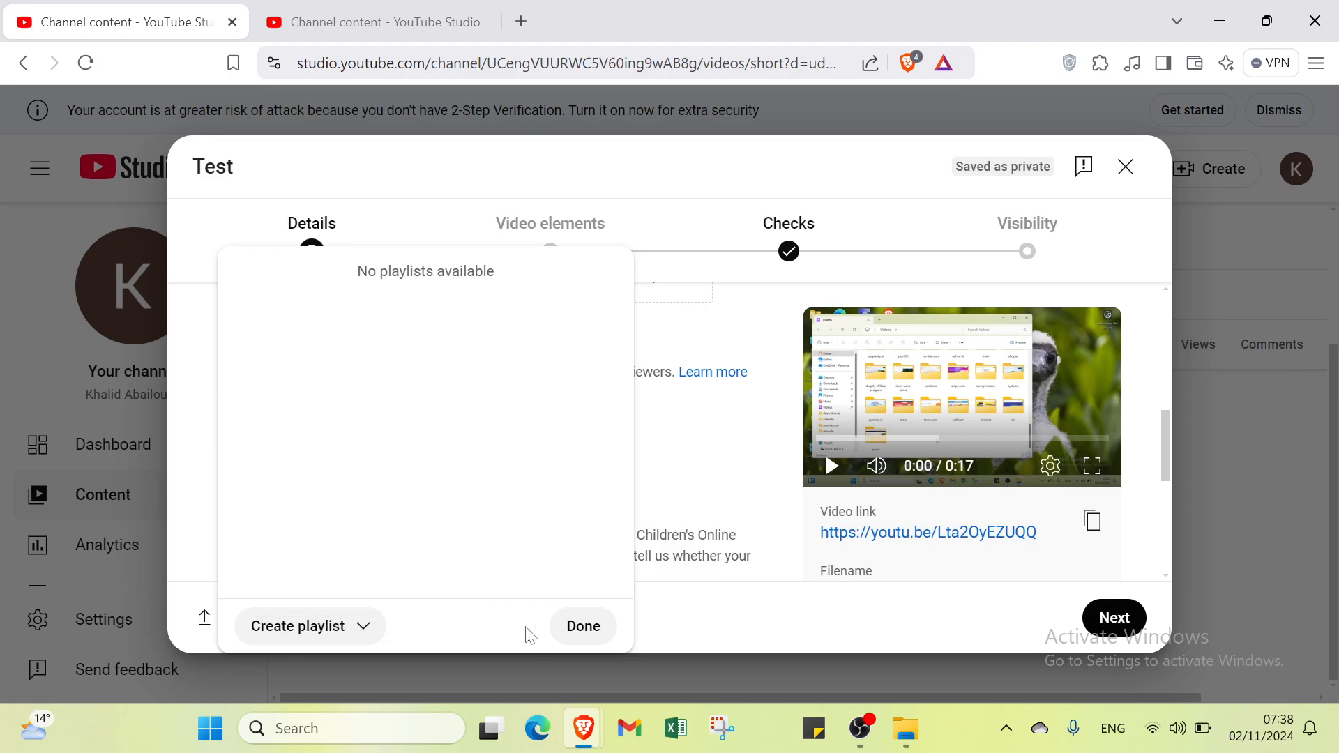
{"action": "left_click", "coordinate": [581, 625]}
Mark the video as not made for kids and expand the advanced age restriction options.
{"action": "scroll", "coordinate": [308, 440], "scroll_direction": "down", "scroll_amount": 3}
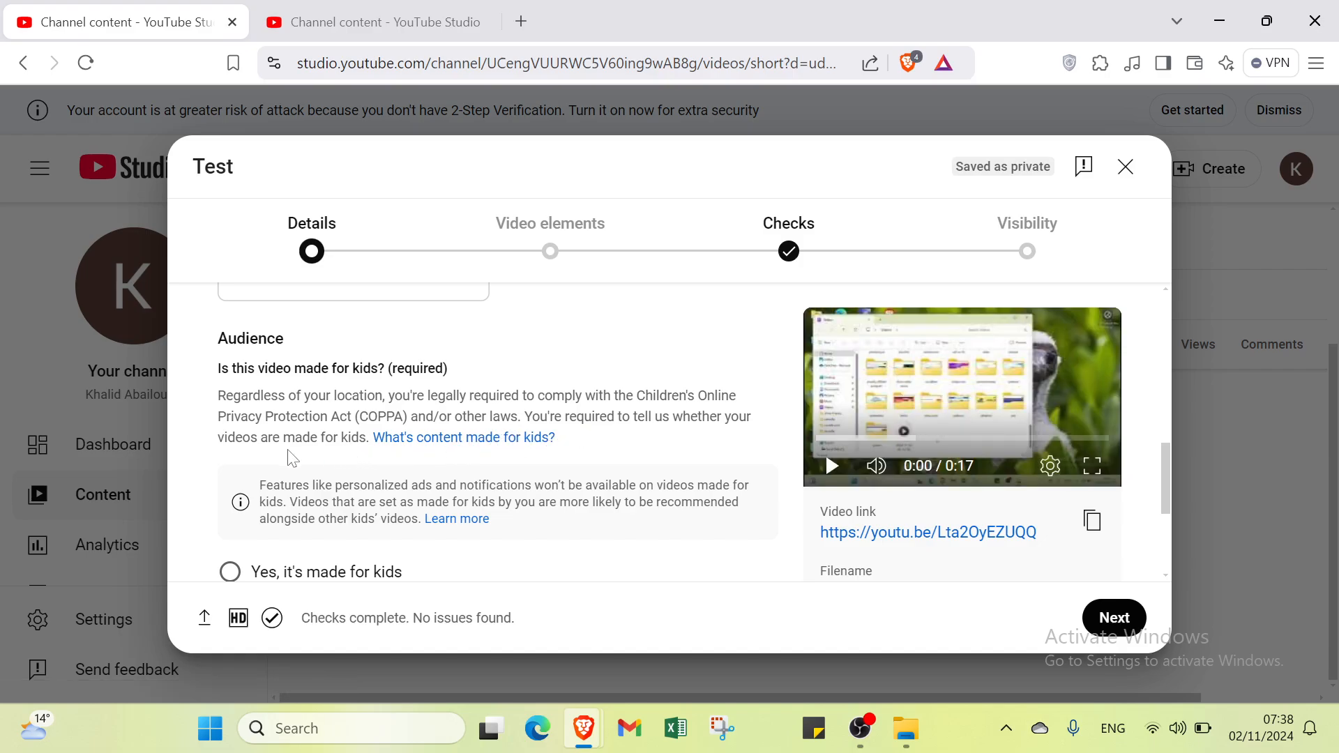
{"action": "scroll", "coordinate": [394, 469], "scroll_direction": "down", "scroll_amount": 2}
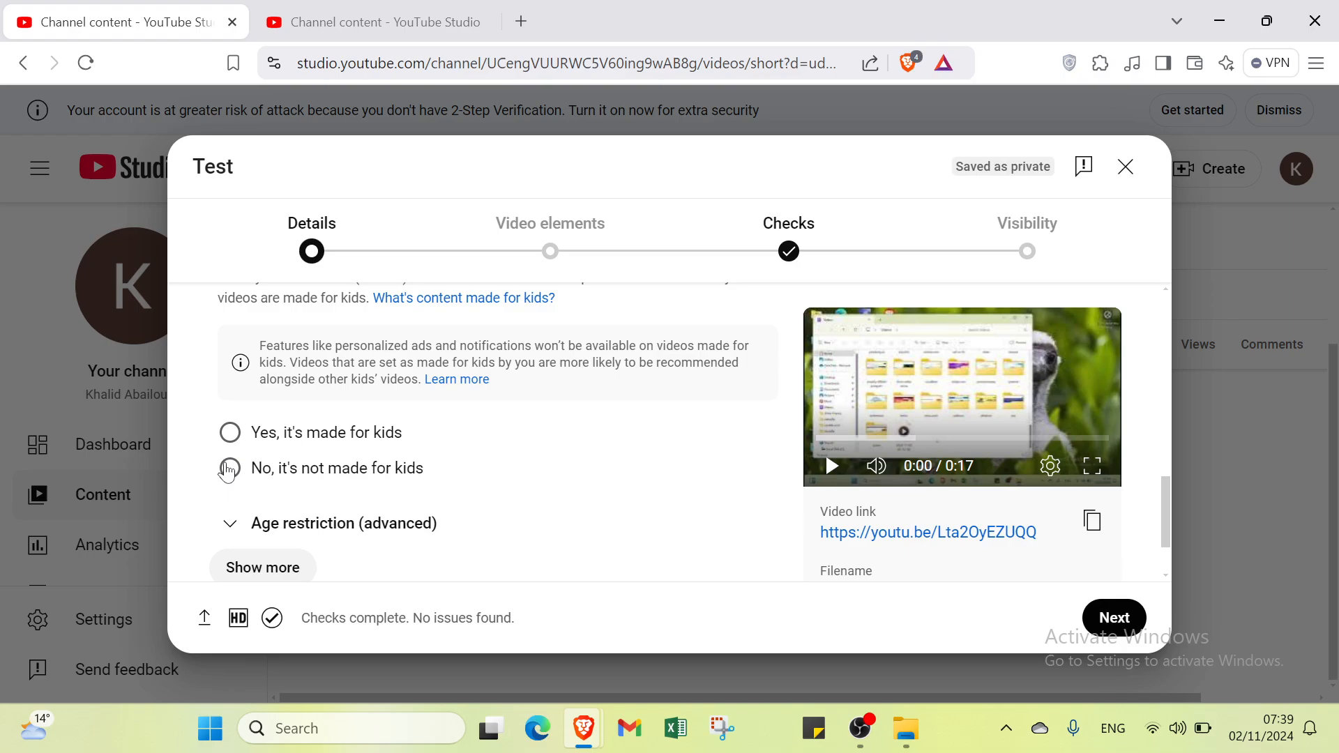
{"action": "left_click", "coordinate": [229, 468]}
{"action": "scroll", "coordinate": [228, 472], "scroll_direction": "down", "scroll_amount": 2}
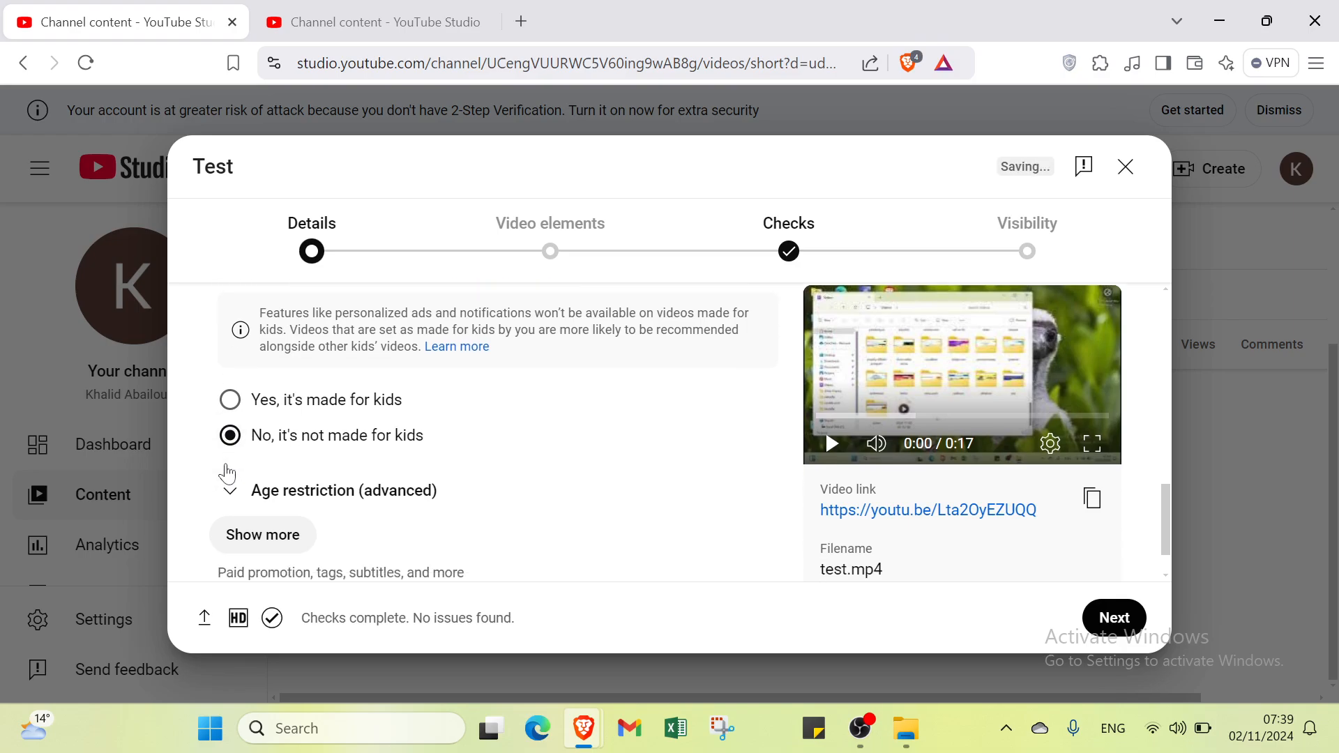
{"action": "left_click", "coordinate": [245, 443]}
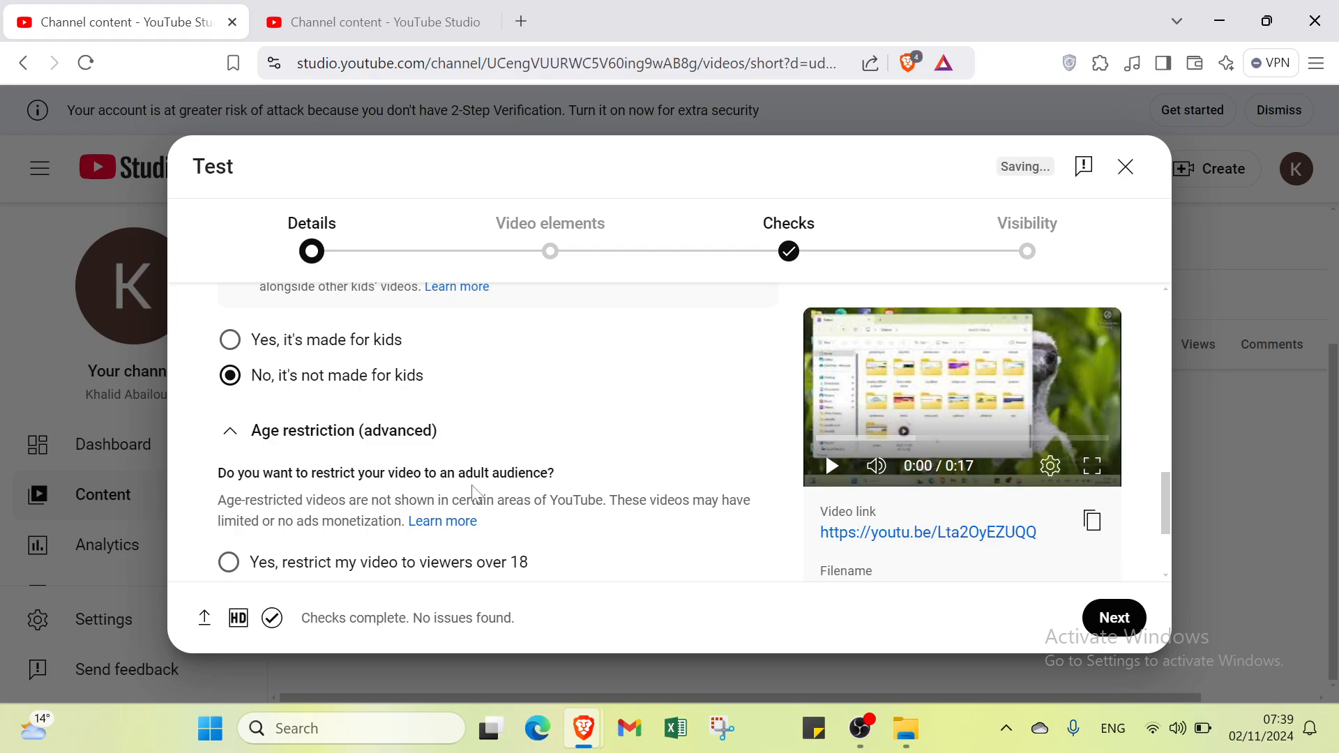
{"action": "scroll", "coordinate": [277, 554], "scroll_direction": "down", "scroll_amount": 2}
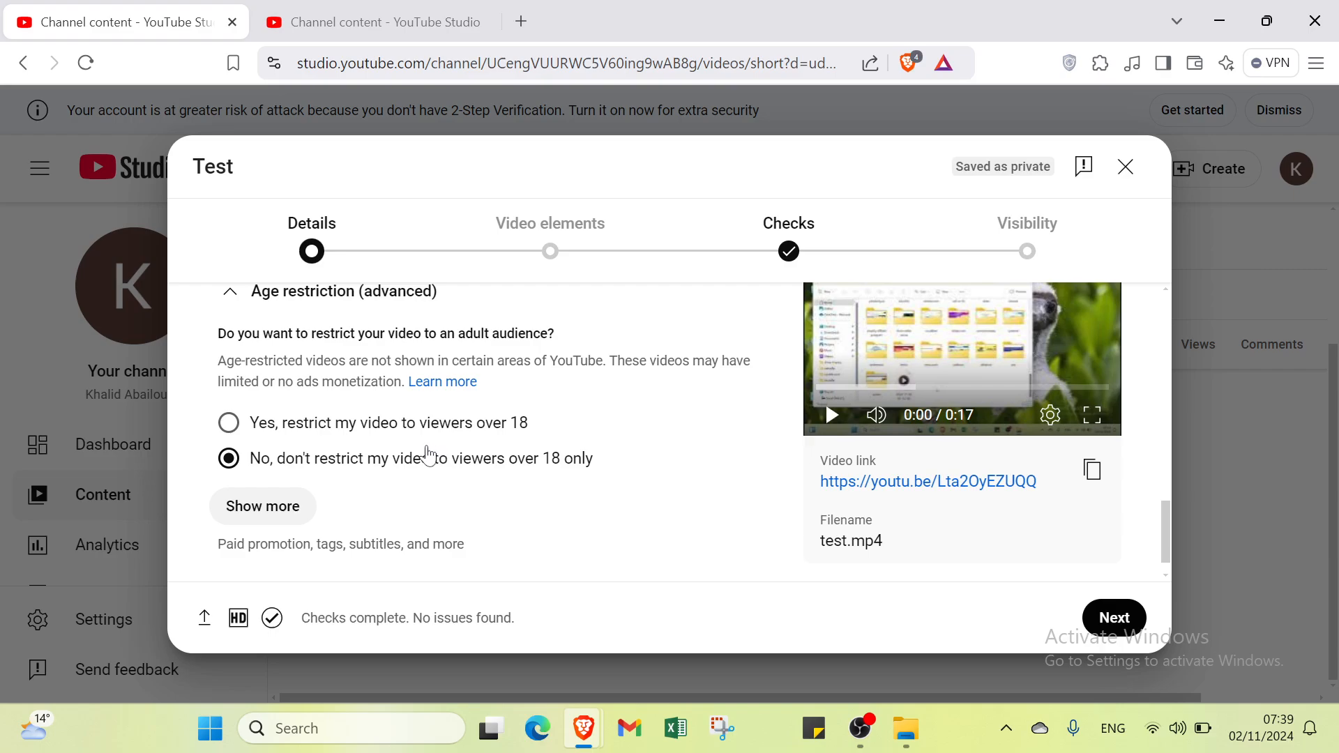
{"action": "scroll", "coordinate": [428, 455], "scroll_direction": "down", "scroll_amount": 1}
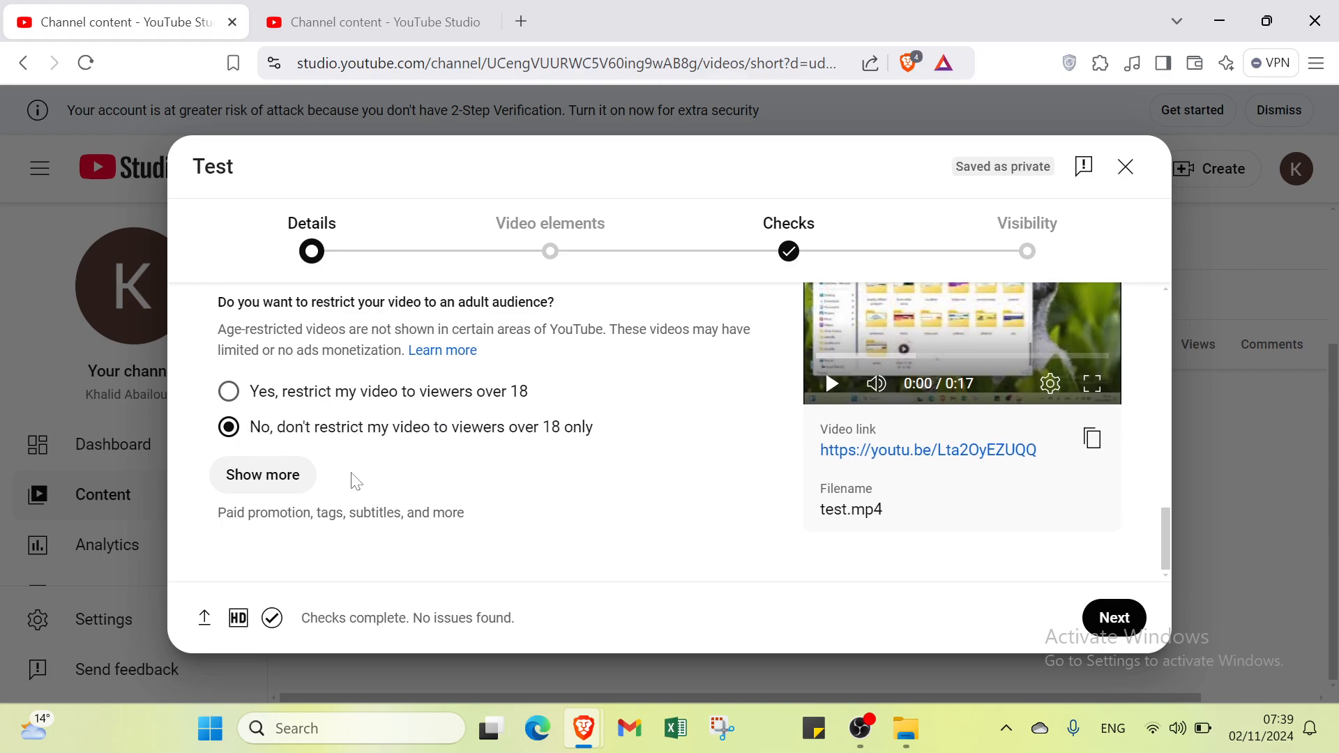
View the Video elements stage of the upload and return to the Details stage to review it.
{"action": "left_click", "coordinate": [1101, 617]}
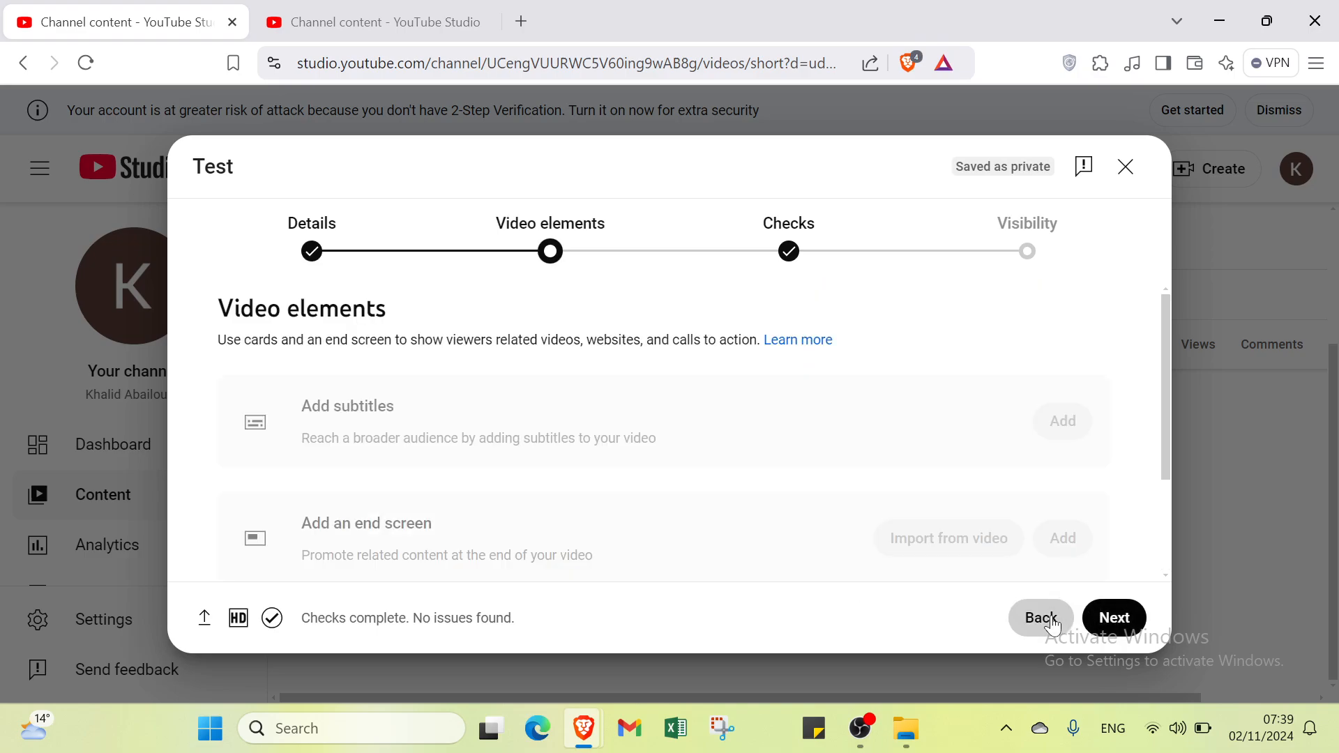
{"action": "left_click", "coordinate": [1054, 621]}
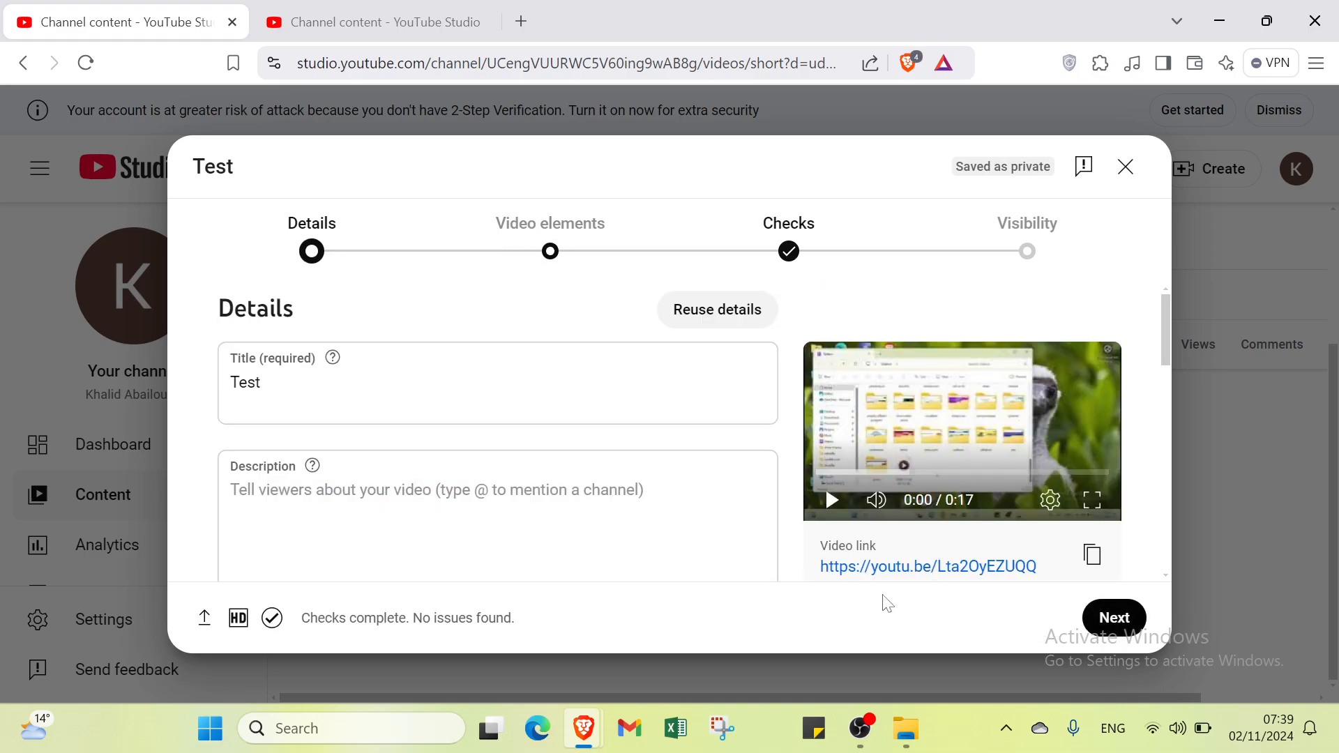
{"action": "scroll", "coordinate": [918, 558], "scroll_direction": "down", "scroll_amount": 3}
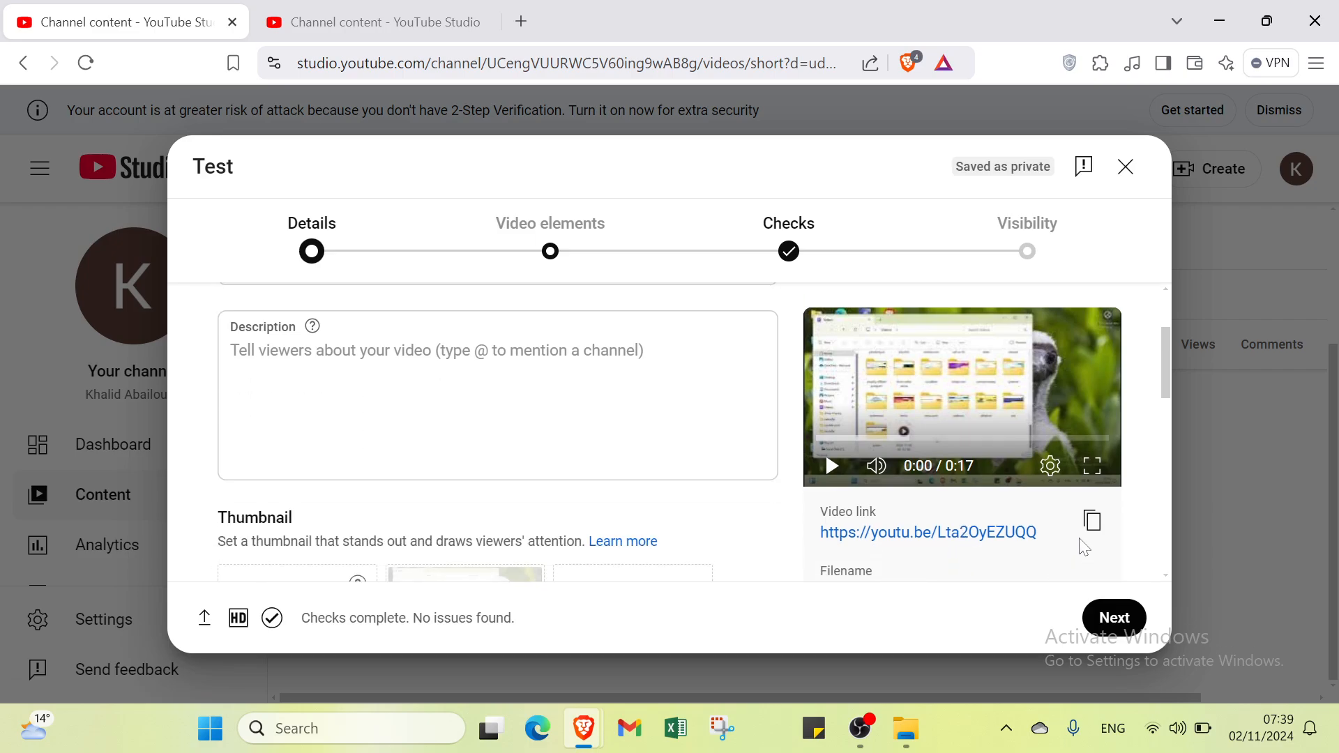
{"action": "scroll", "coordinate": [519, 477], "scroll_direction": "up", "scroll_amount": 3}
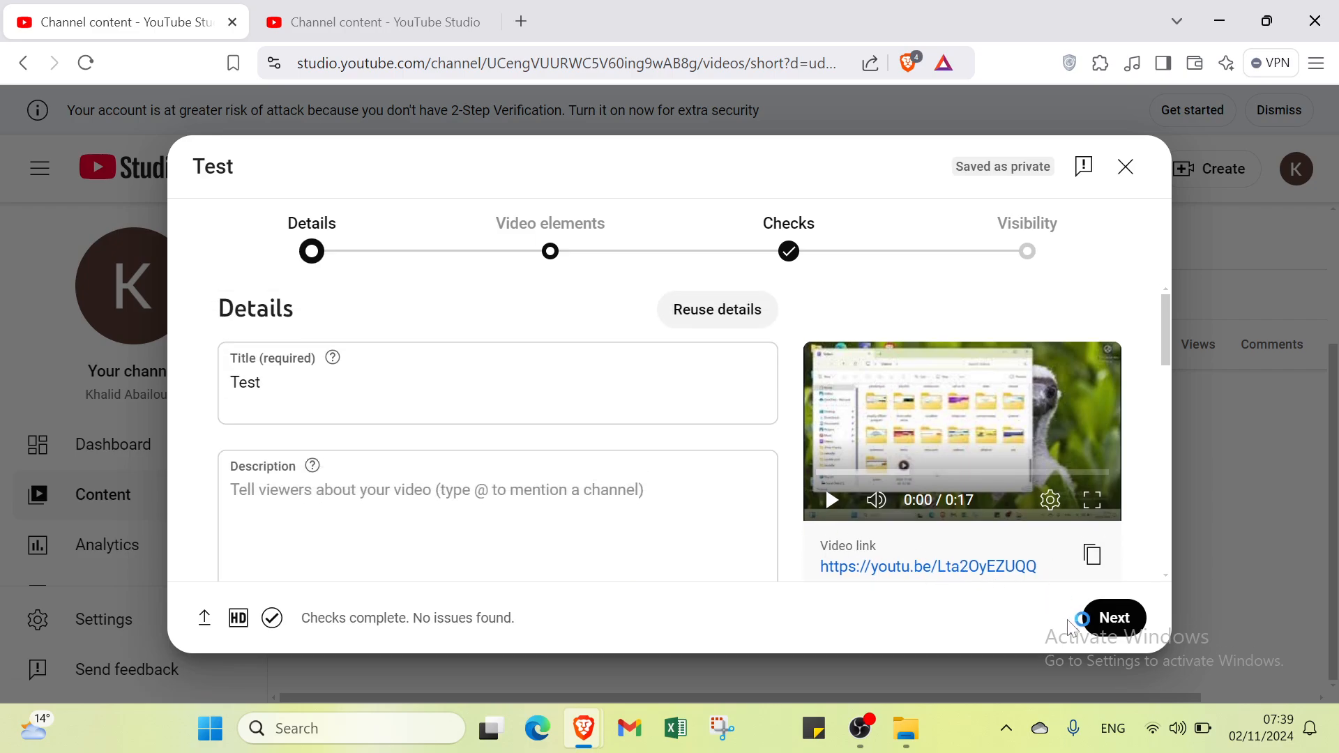
Advance the upload through the Video elements and Checks stages to the Visibility stage, leaving subtitles, end screen and cards unadded.
{"action": "left_click", "coordinate": [1090, 627]}
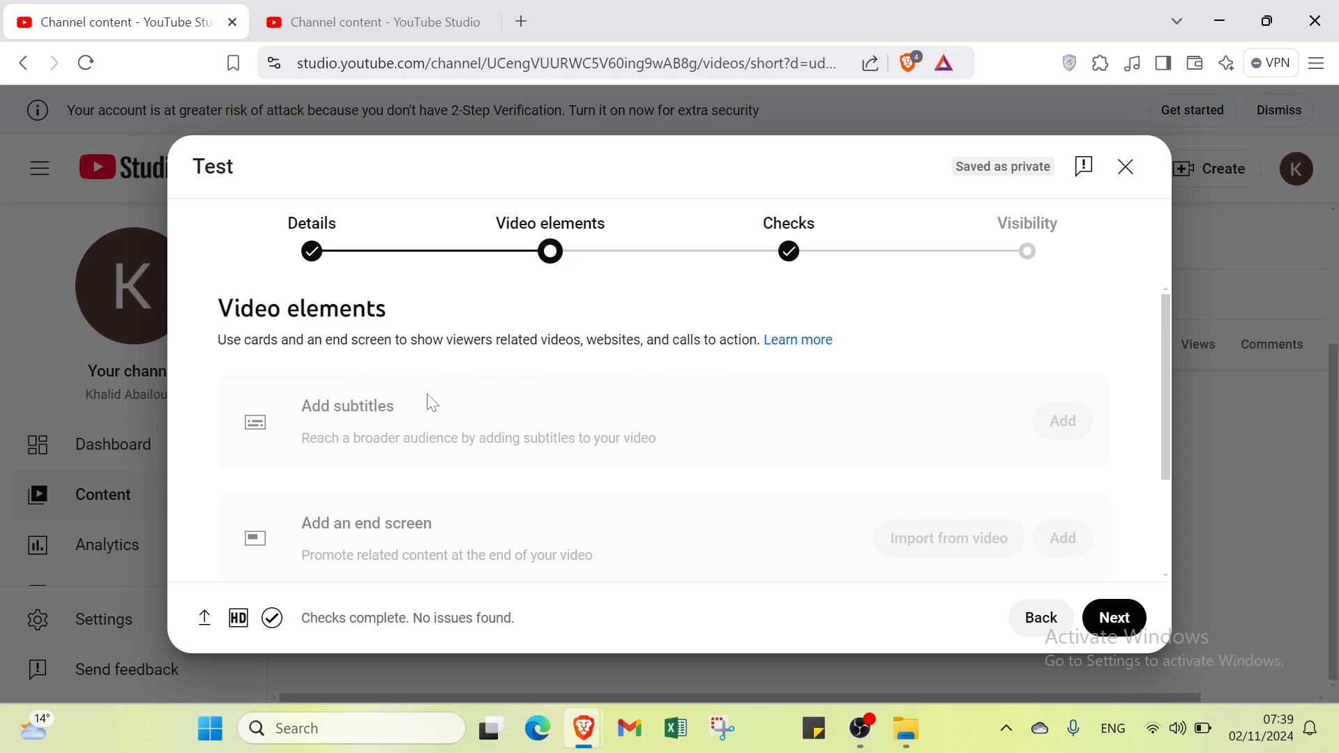
{"action": "scroll", "coordinate": [432, 402], "scroll_direction": "down", "scroll_amount": 2}
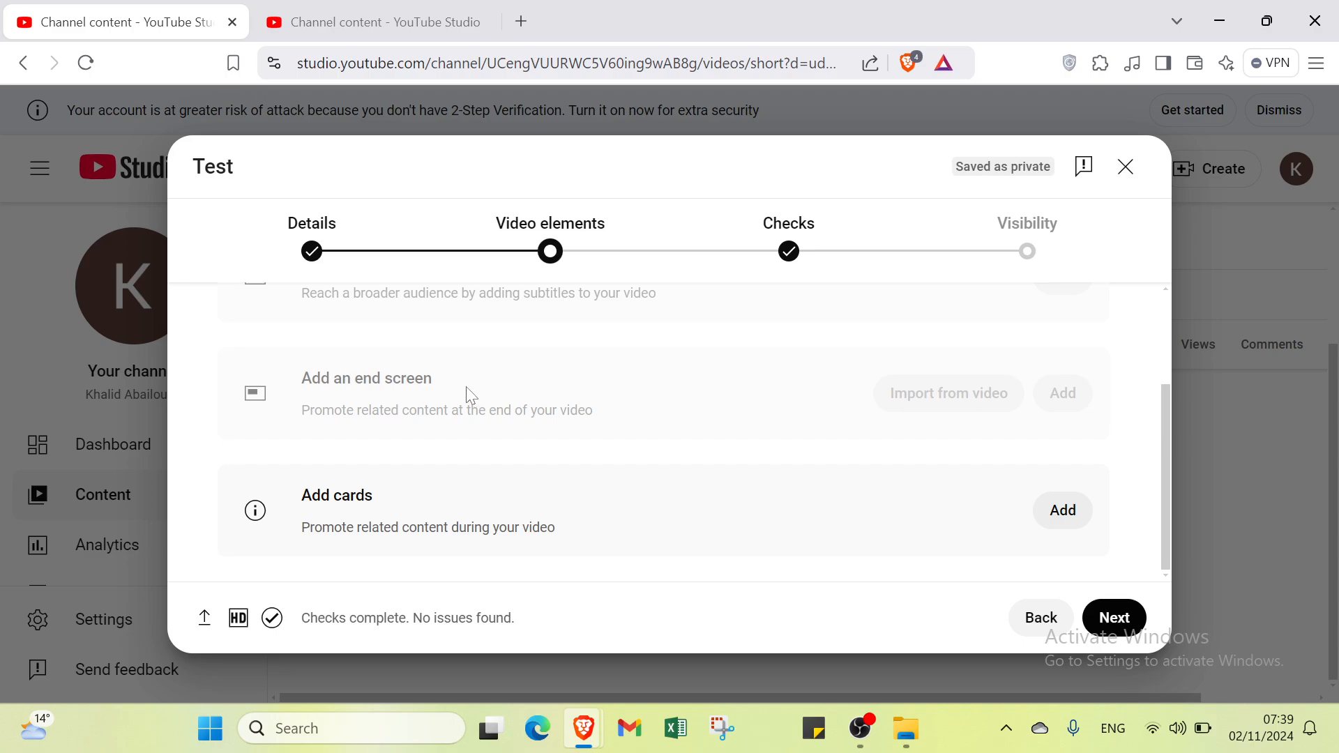
{"action": "scroll", "coordinate": [465, 387], "scroll_direction": "up", "scroll_amount": 2}
{"action": "scroll", "coordinate": [344, 398], "scroll_direction": "down", "scroll_amount": 1}
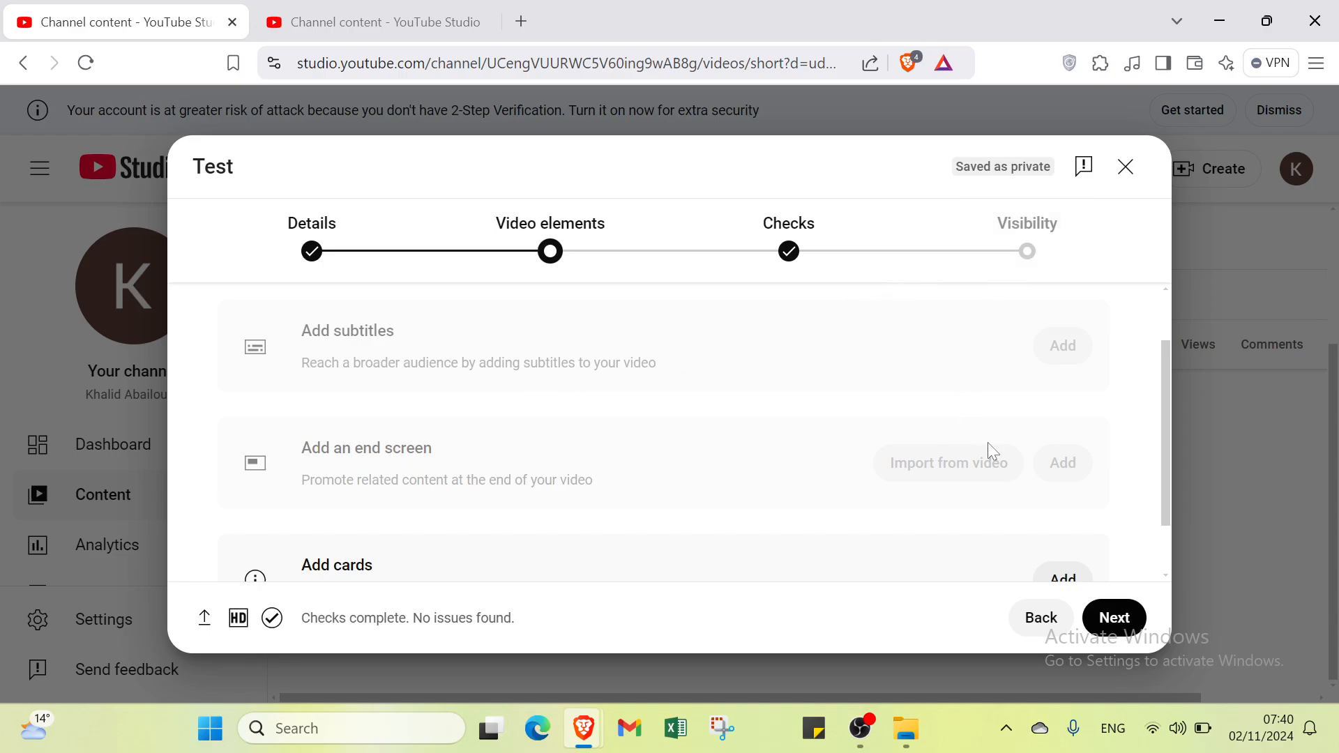
{"action": "left_click", "coordinate": [1101, 615]}
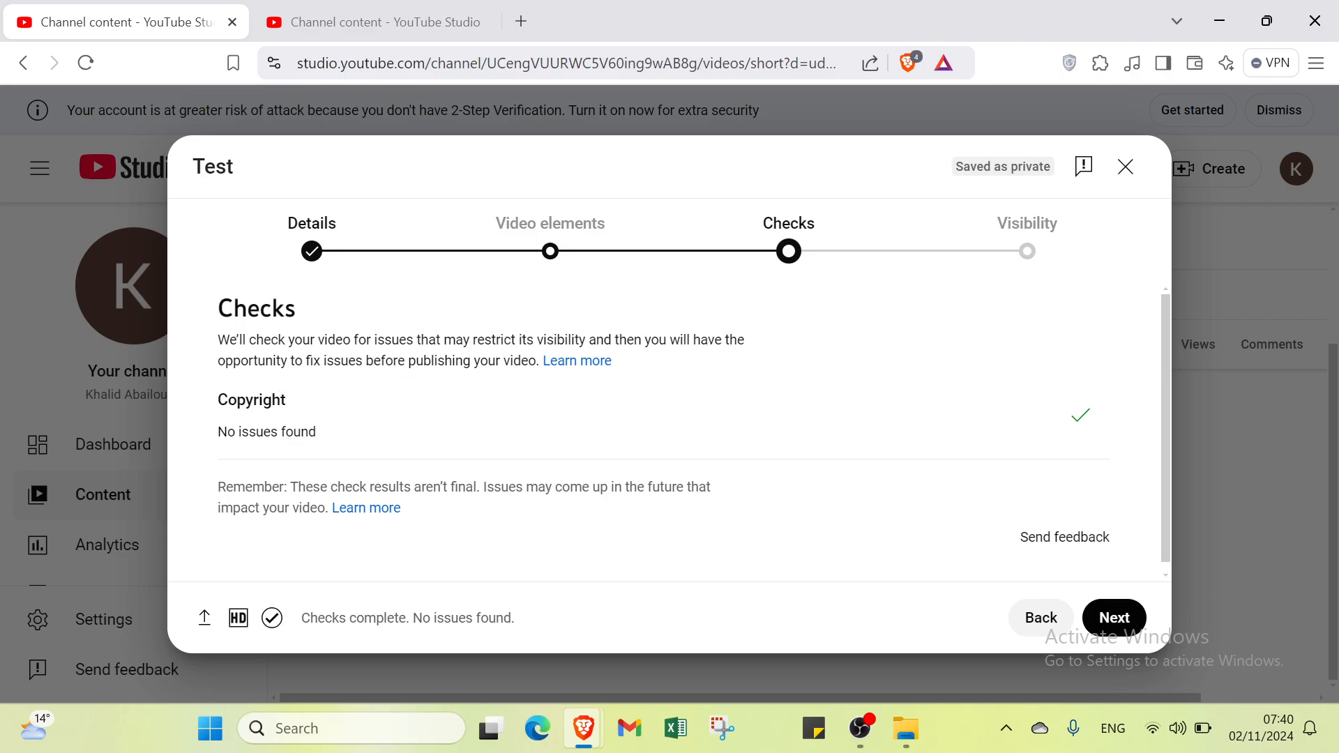
{"action": "scroll", "coordinate": [446, 370], "scroll_direction": "down", "scroll_amount": 1}
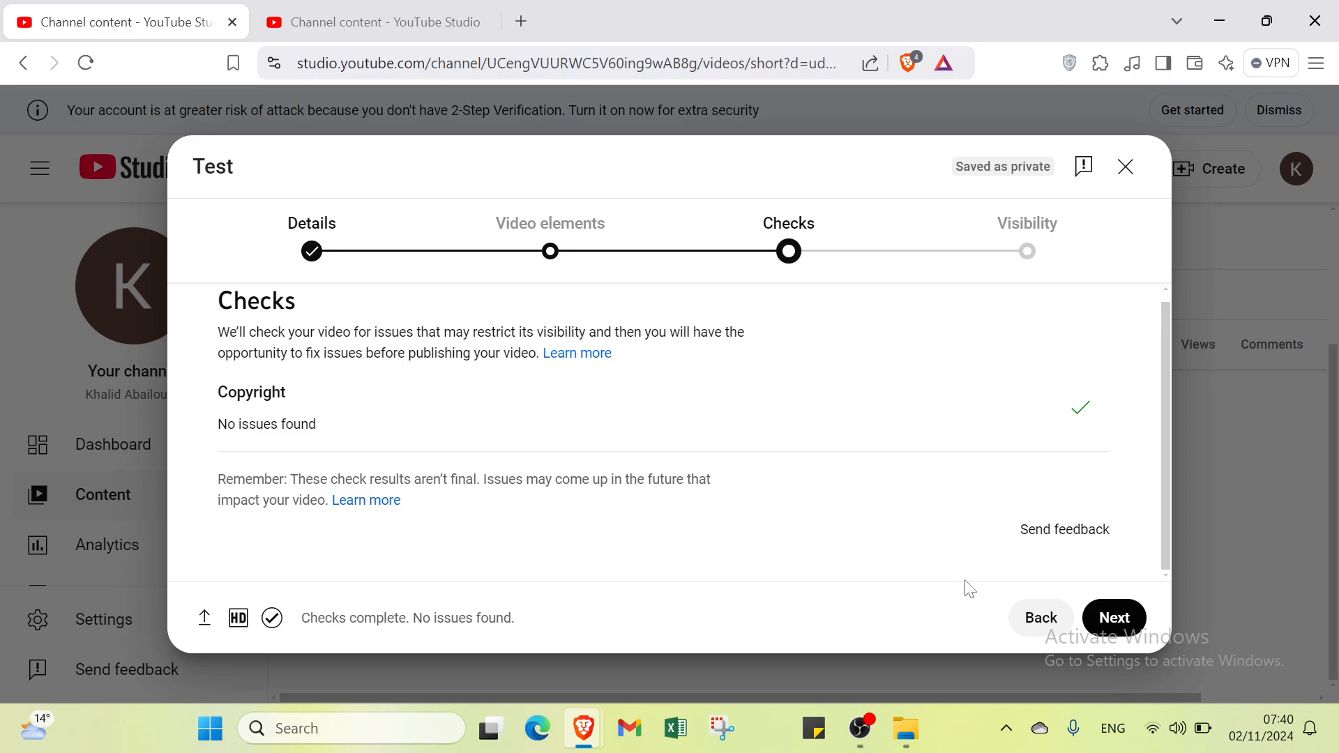
{"action": "left_click", "coordinate": [1109, 628]}
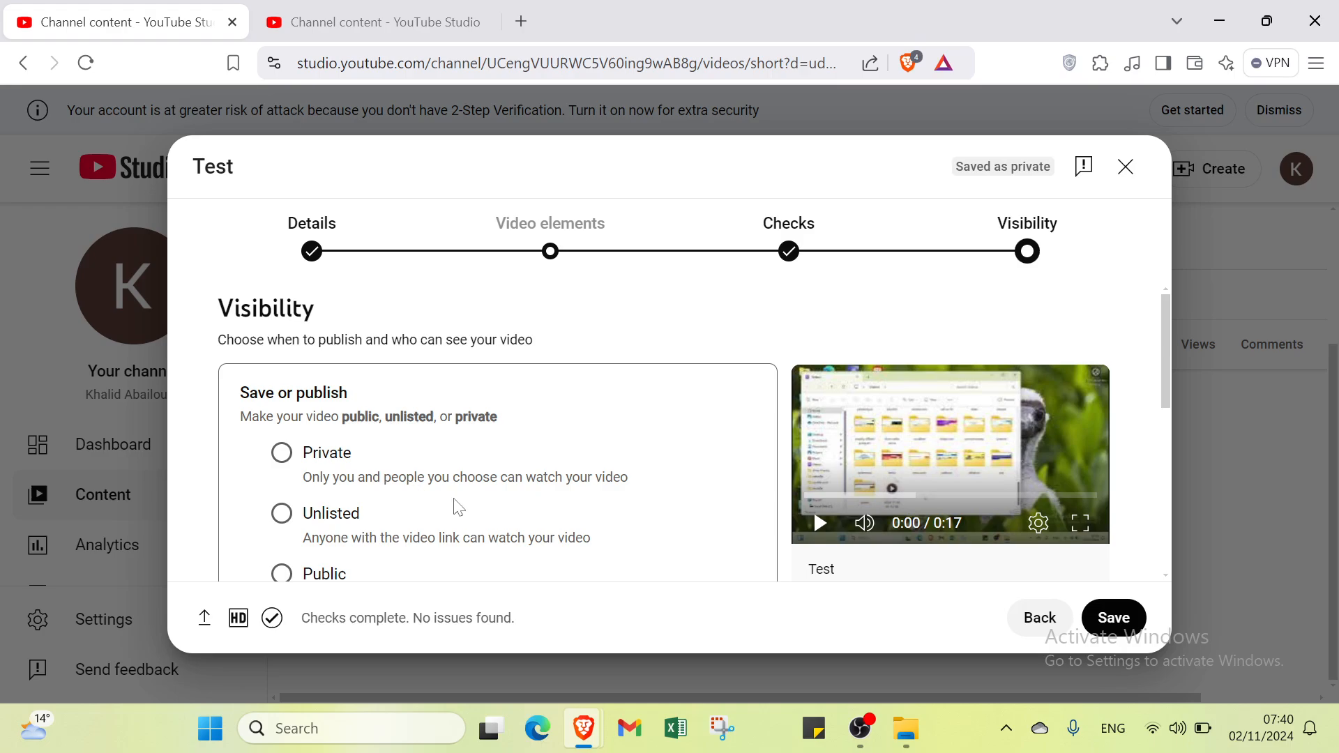
Schedule the Test video to go public on Nov 3, 2024 at 12:00 AM without Premiere, and close the confirmation.
{"action": "scroll", "coordinate": [488, 512], "scroll_direction": "down", "scroll_amount": 1}
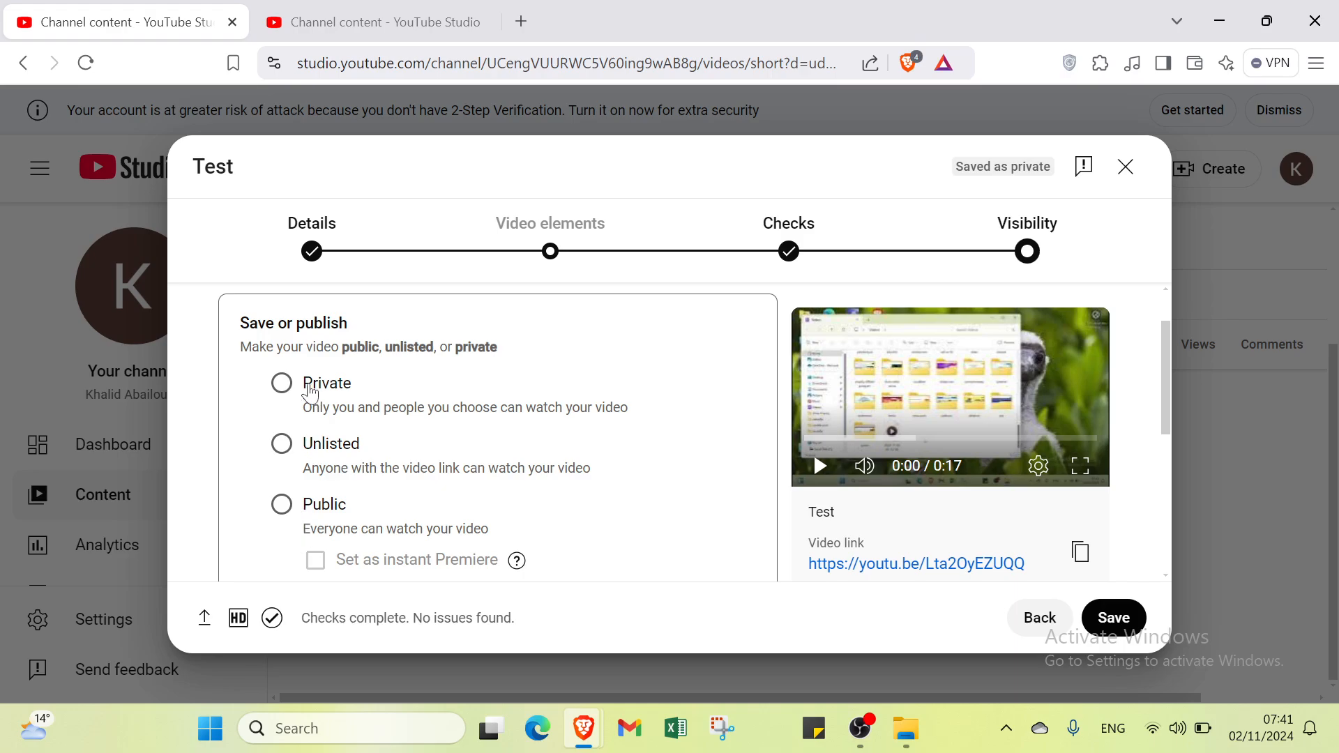
{"action": "scroll", "coordinate": [446, 428], "scroll_direction": "down", "scroll_amount": 3}
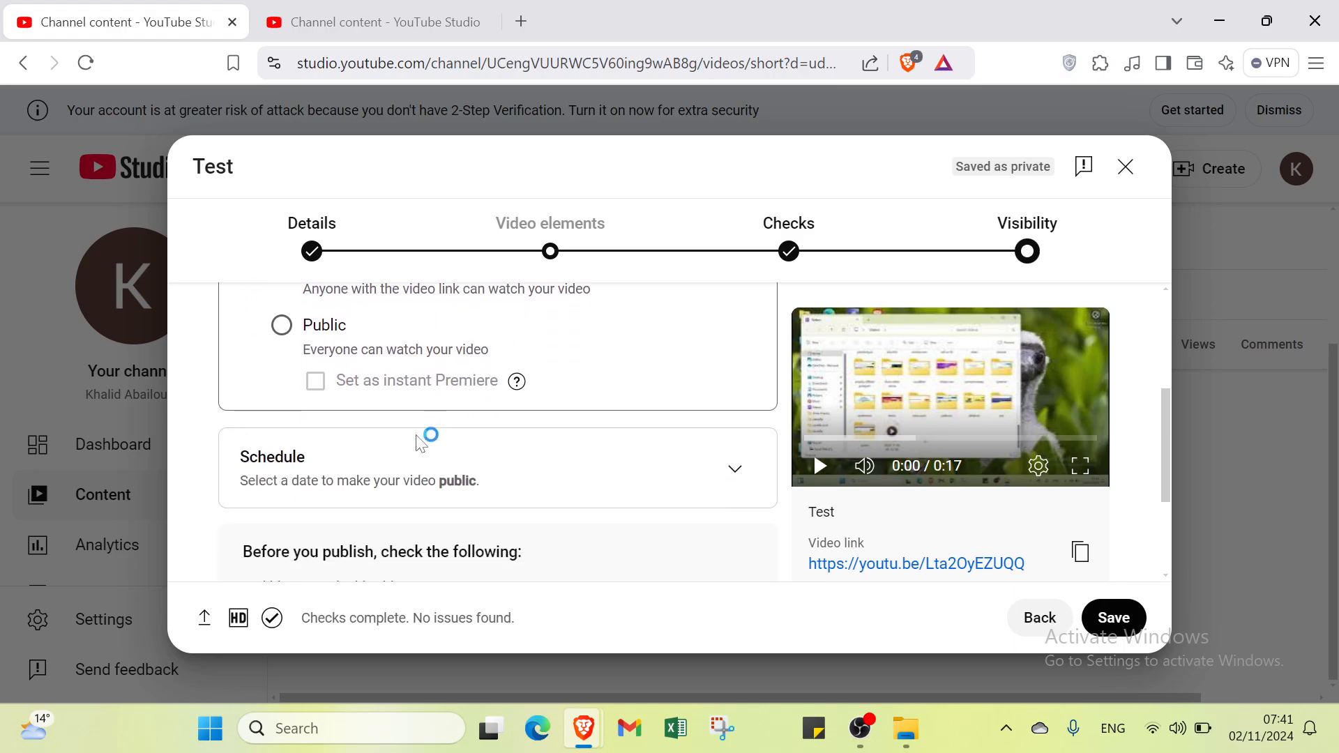
{"action": "scroll", "coordinate": [361, 432], "scroll_direction": "down", "scroll_amount": 1}
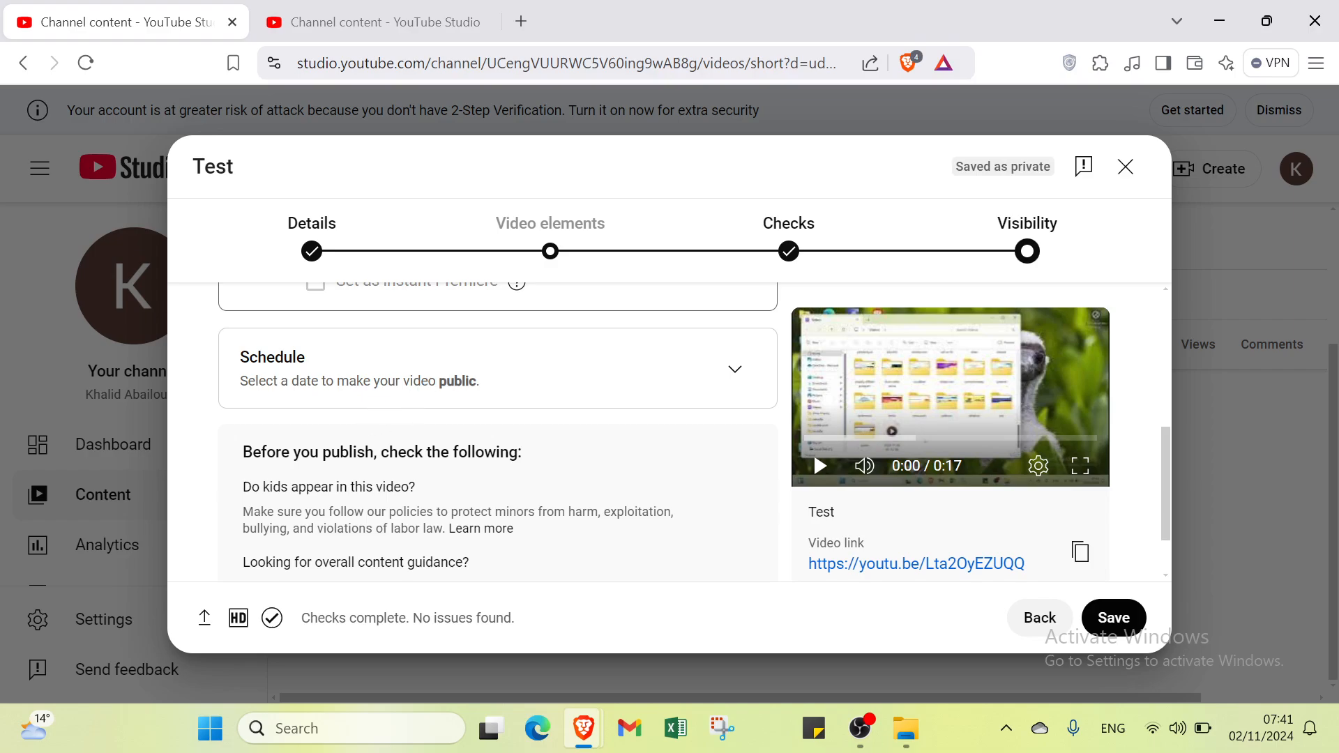
{"action": "left_click", "coordinate": [753, 370]}
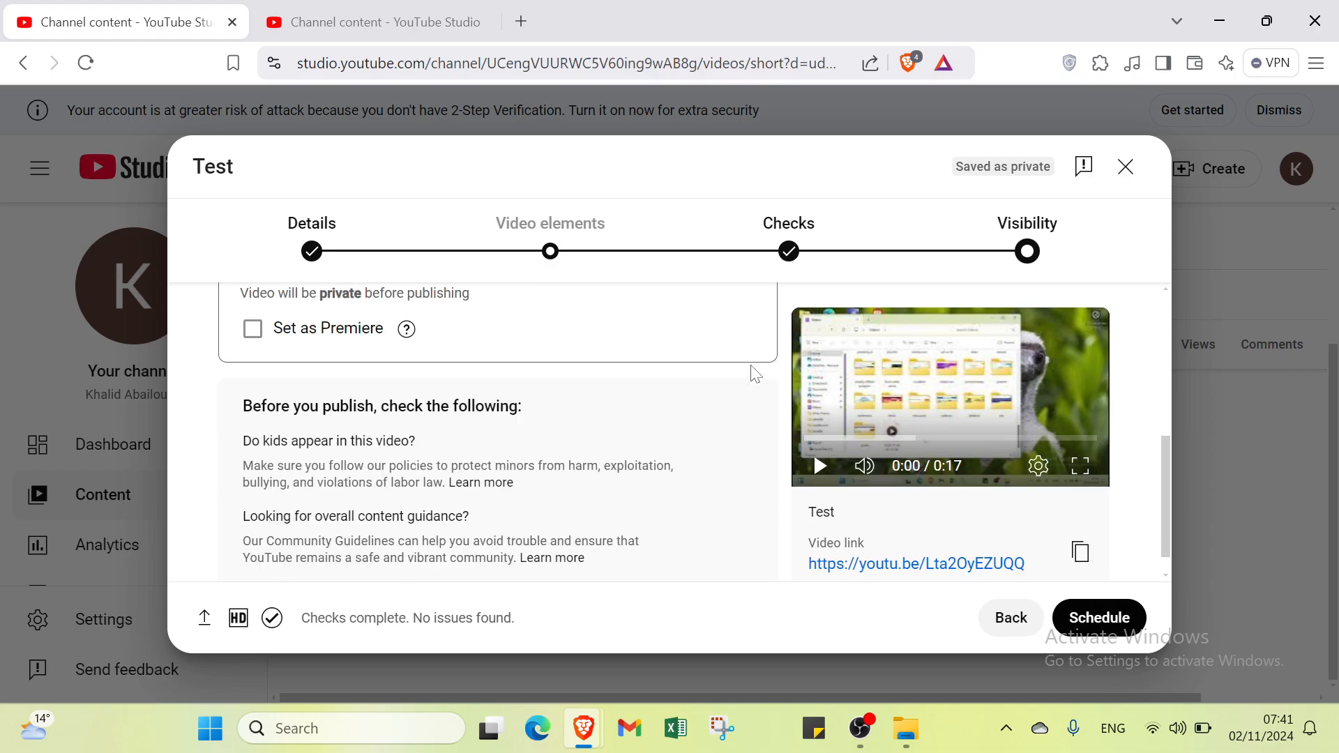
{"action": "scroll", "coordinate": [338, 431], "scroll_direction": "up", "scroll_amount": 4}
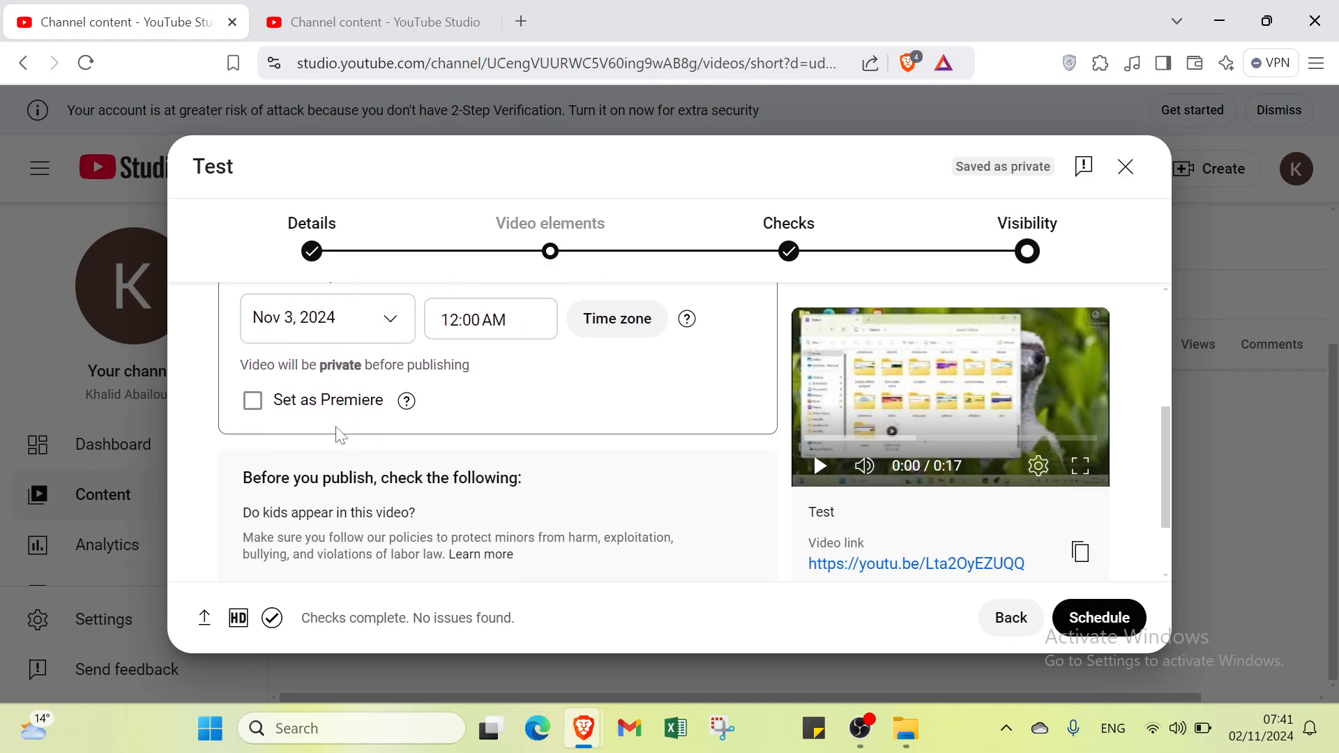
{"action": "scroll", "coordinate": [337, 436], "scroll_direction": "down", "scroll_amount": 1}
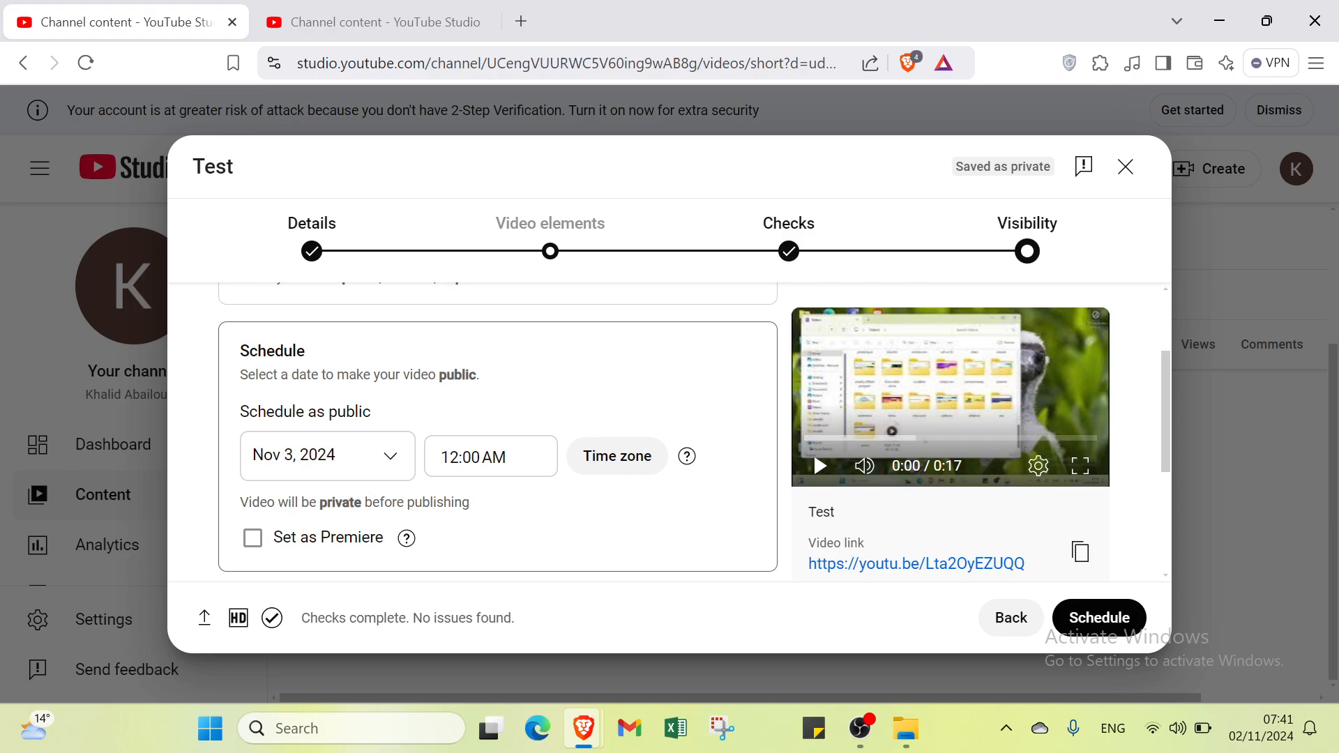
{"action": "scroll", "coordinate": [313, 428], "scroll_direction": "down", "scroll_amount": 3}
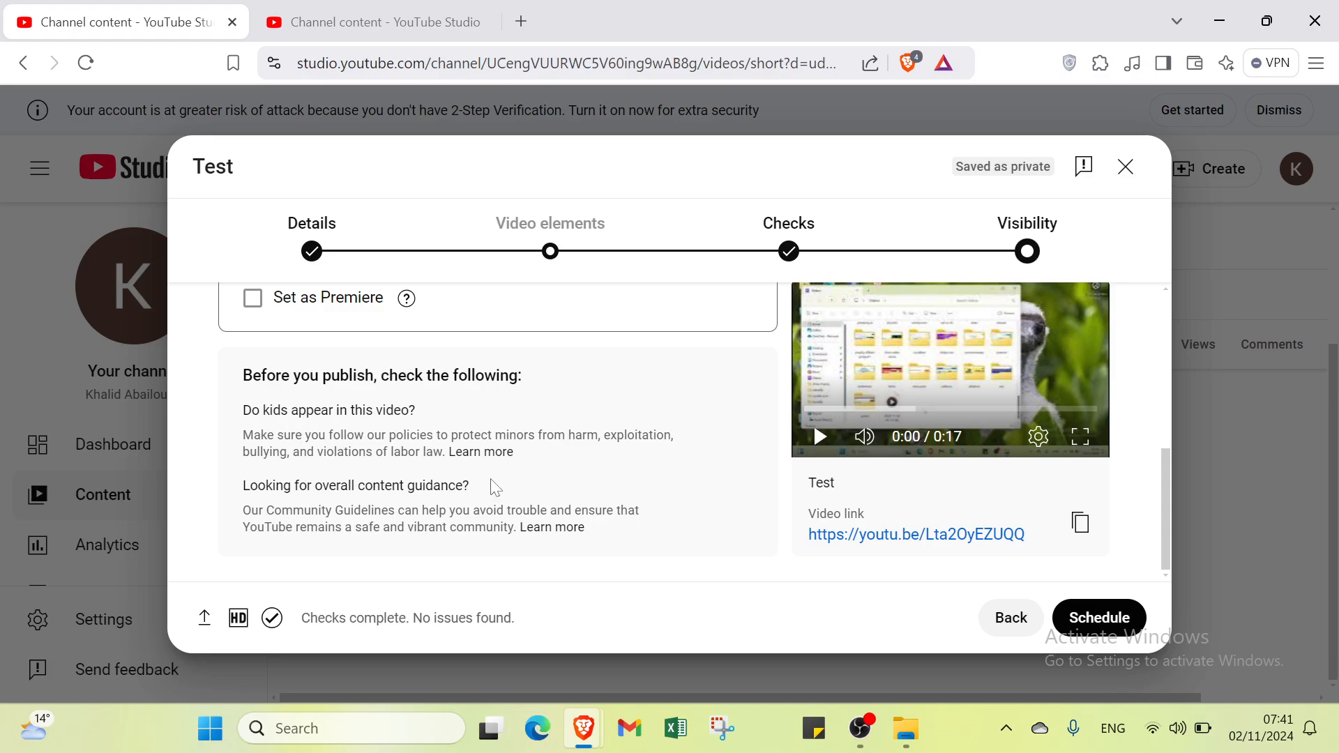
{"action": "left_click", "coordinate": [1091, 629]}
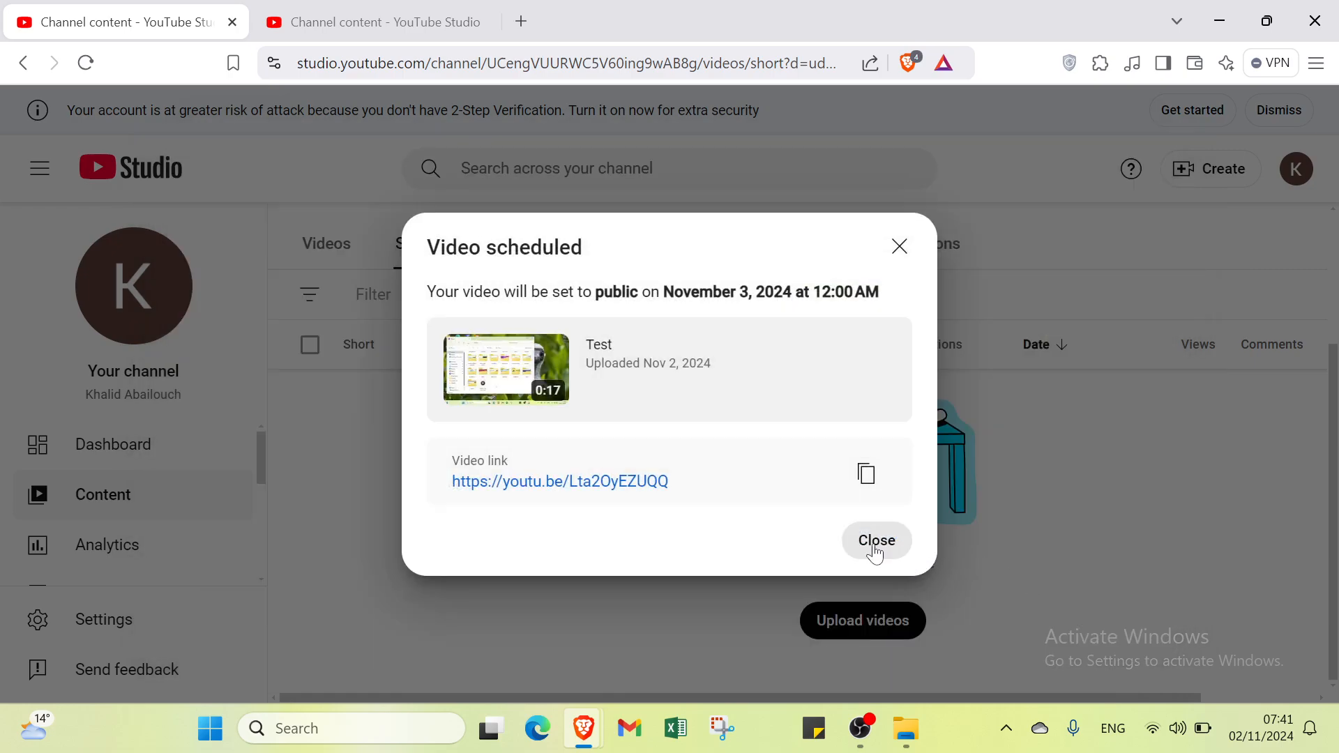
{"action": "left_click", "coordinate": [874, 544]}
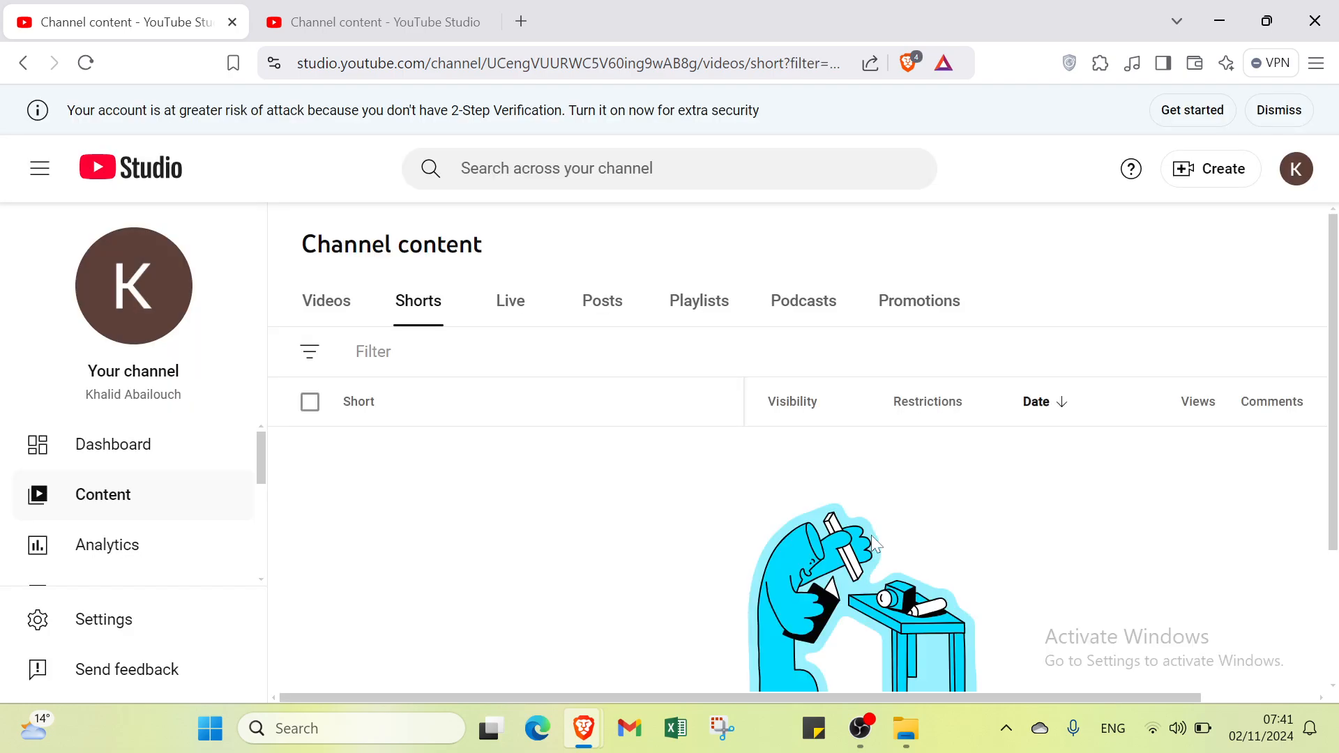
Look over the channel's Shorts content and the Studio sections from Analytics down to Audio library.
{"action": "scroll", "coordinate": [878, 516], "scroll_direction": "down", "scroll_amount": 1}
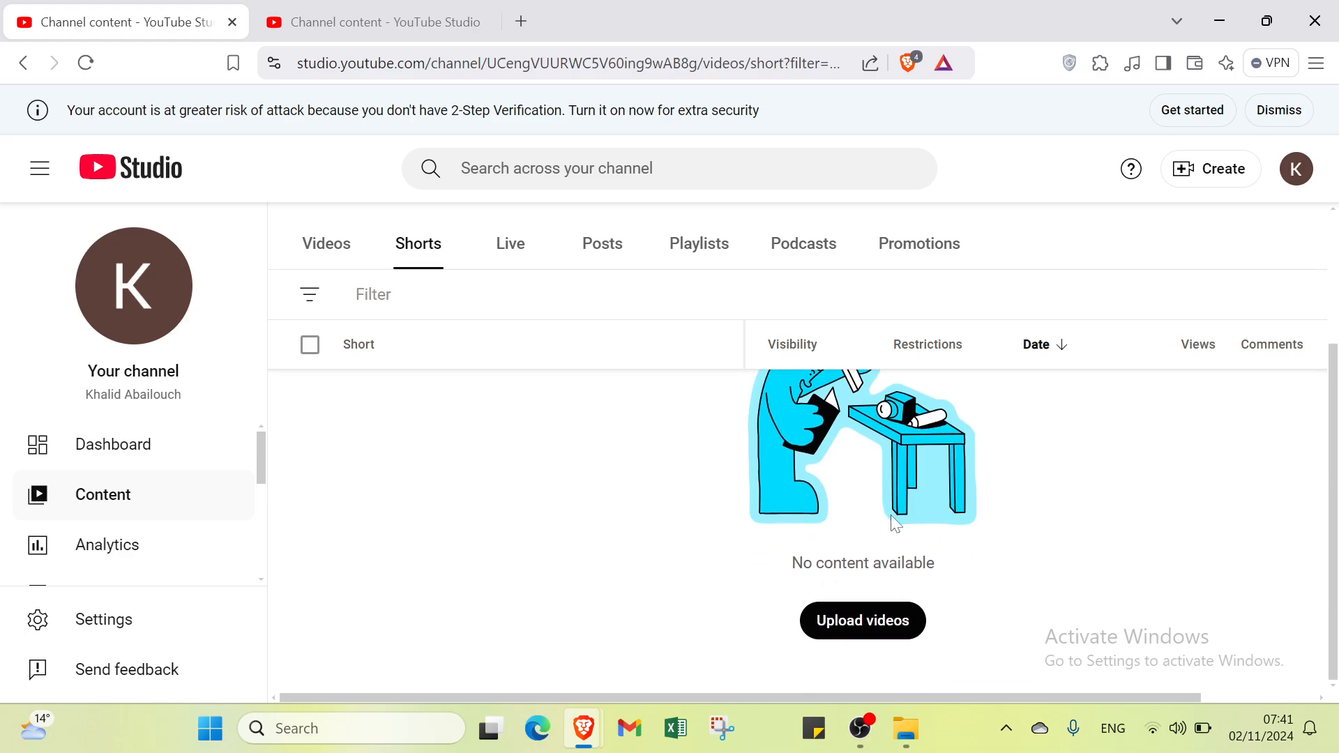
{"action": "scroll", "coordinate": [890, 515], "scroll_direction": "up", "scroll_amount": 2}
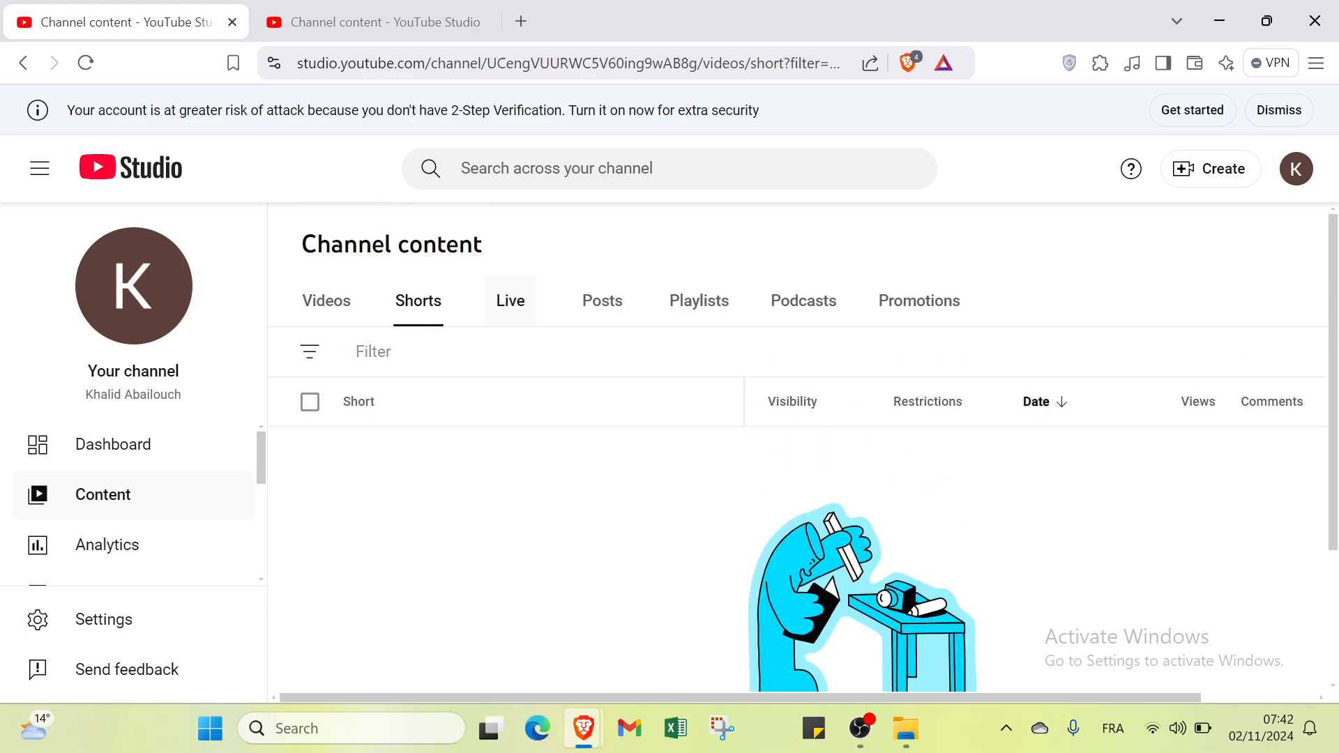
{"action": "scroll", "coordinate": [753, 454], "scroll_direction": "down", "scroll_amount": 2}
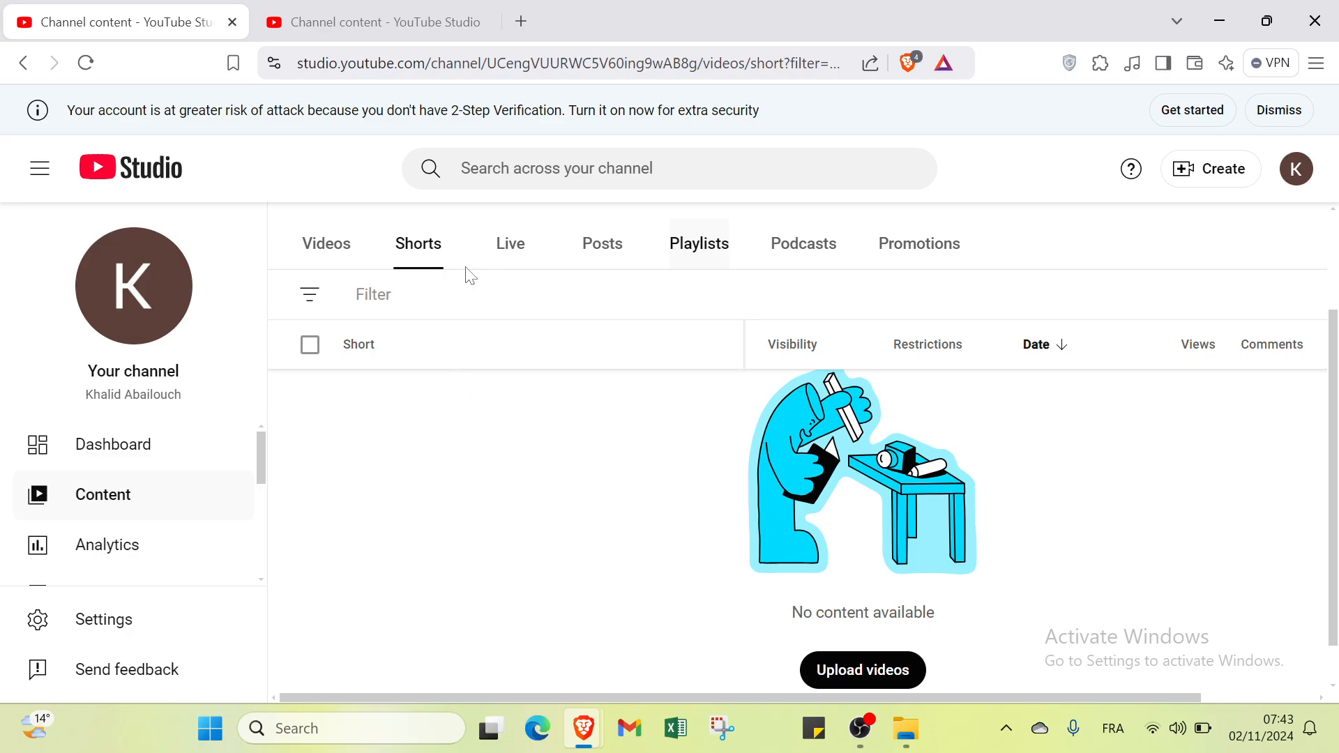
{"action": "scroll", "coordinate": [183, 439], "scroll_direction": "down", "scroll_amount": 2}
{"action": "scroll", "coordinate": [178, 454], "scroll_direction": "up", "scroll_amount": 1}
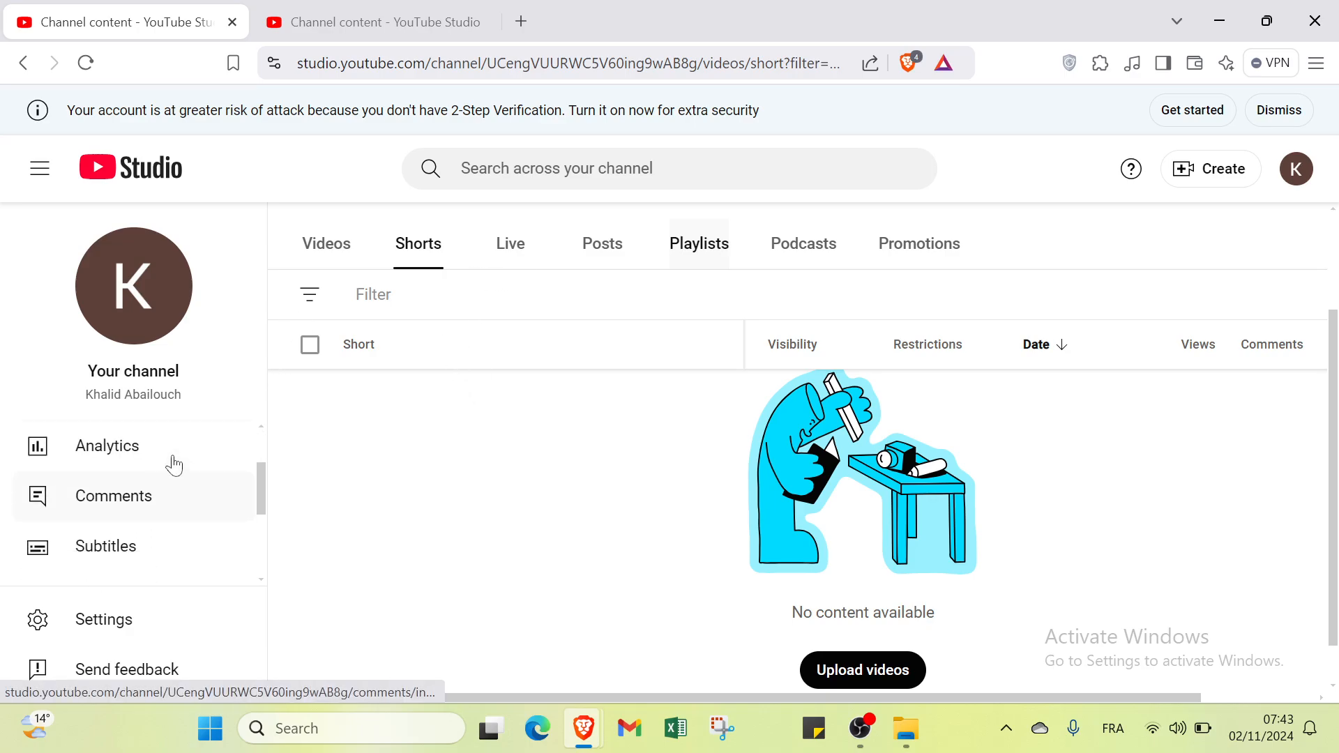
{"action": "scroll", "coordinate": [174, 465], "scroll_direction": "up", "scroll_amount": 2}
{"action": "scroll", "coordinate": [144, 473], "scroll_direction": "down", "scroll_amount": 2}
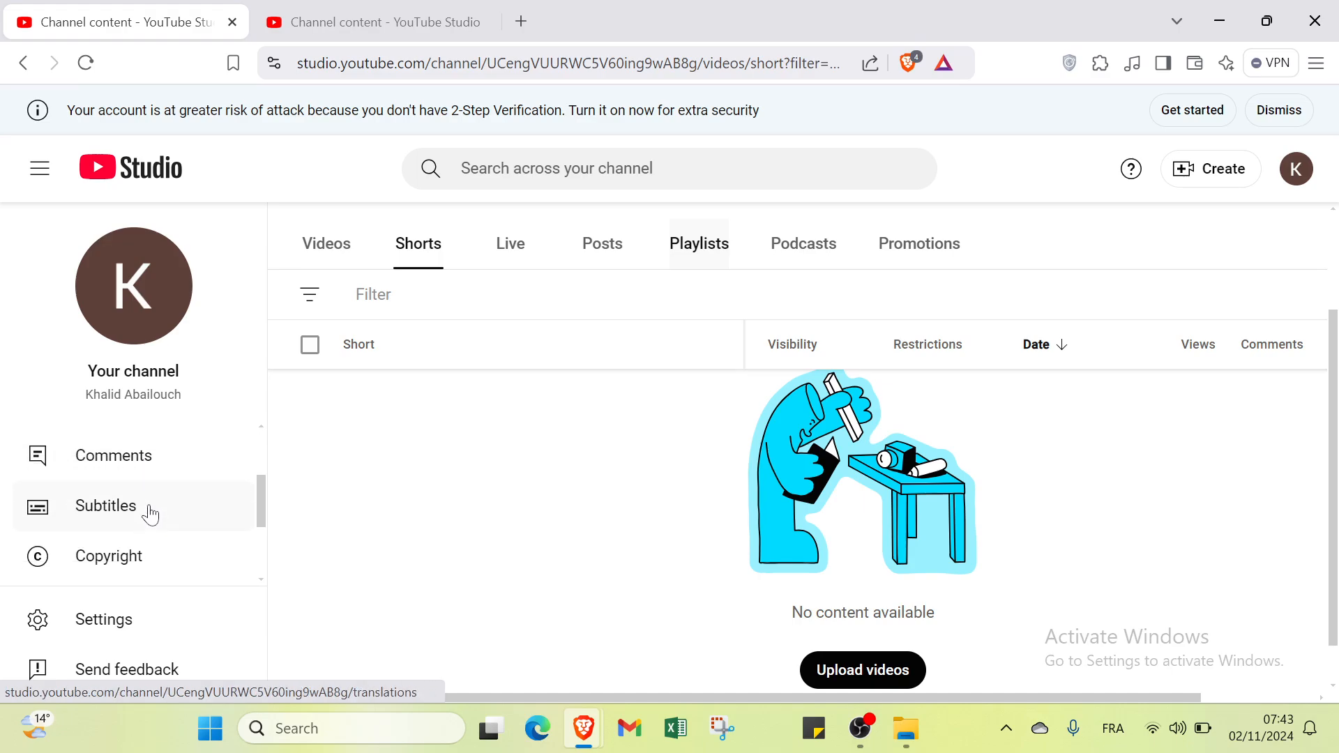
{"action": "scroll", "coordinate": [149, 469], "scroll_direction": "up", "scroll_amount": 1}
{"action": "scroll", "coordinate": [144, 472], "scroll_direction": "down", "scroll_amount": 1}
{"action": "scroll", "coordinate": [111, 554], "scroll_direction": "down", "scroll_amount": 1}
{"action": "scroll", "coordinate": [114, 545], "scroll_direction": "up", "scroll_amount": 1}
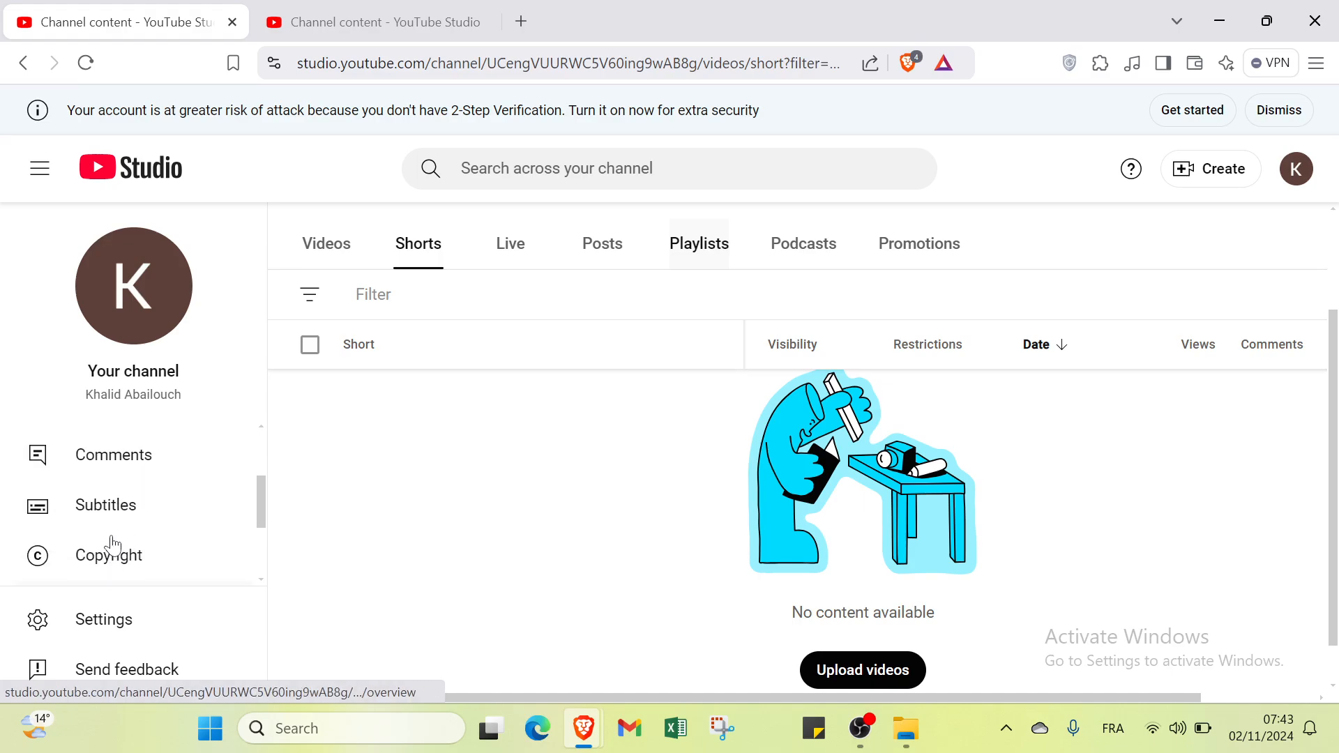
{"action": "scroll", "coordinate": [112, 544], "scroll_direction": "down", "scroll_amount": 3}
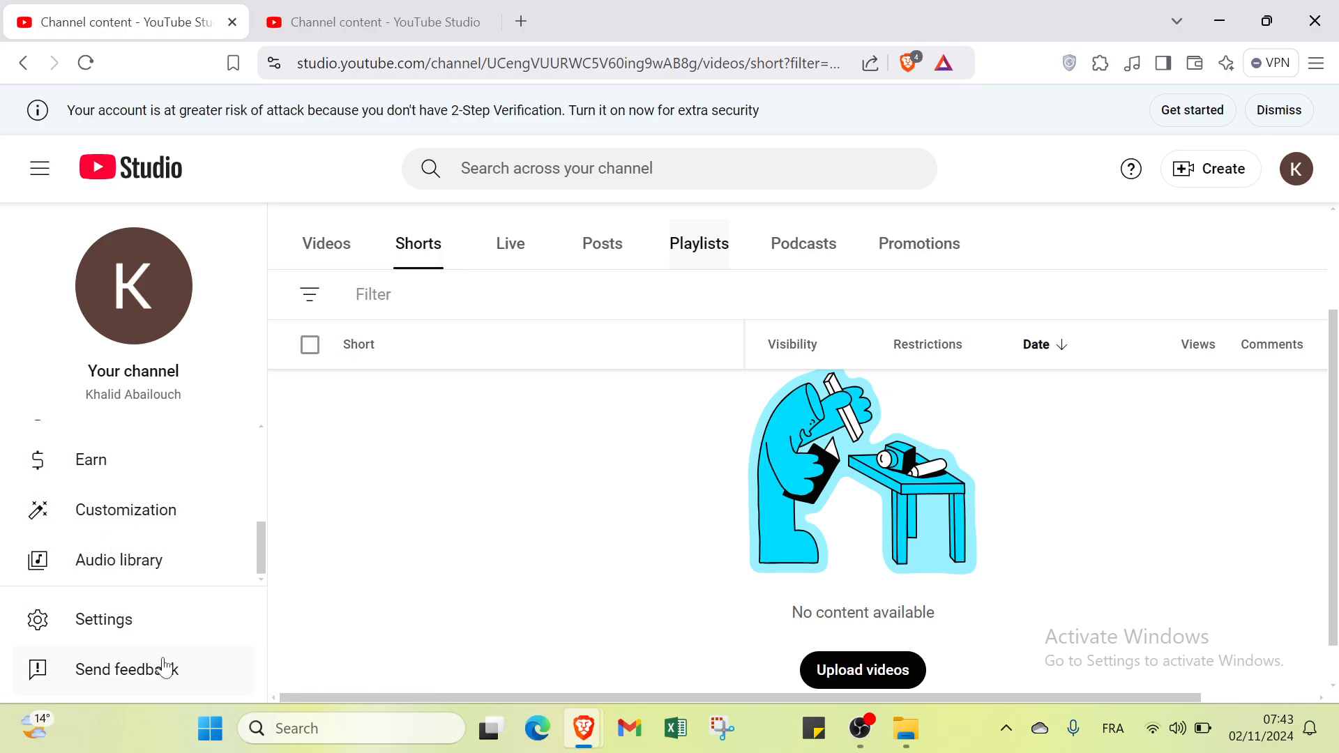
Browse the channel content categories from Videos and Shorts through Live, Posts, Playlists and Podcasts to Promotions.
{"action": "left_click", "coordinate": [339, 265]}
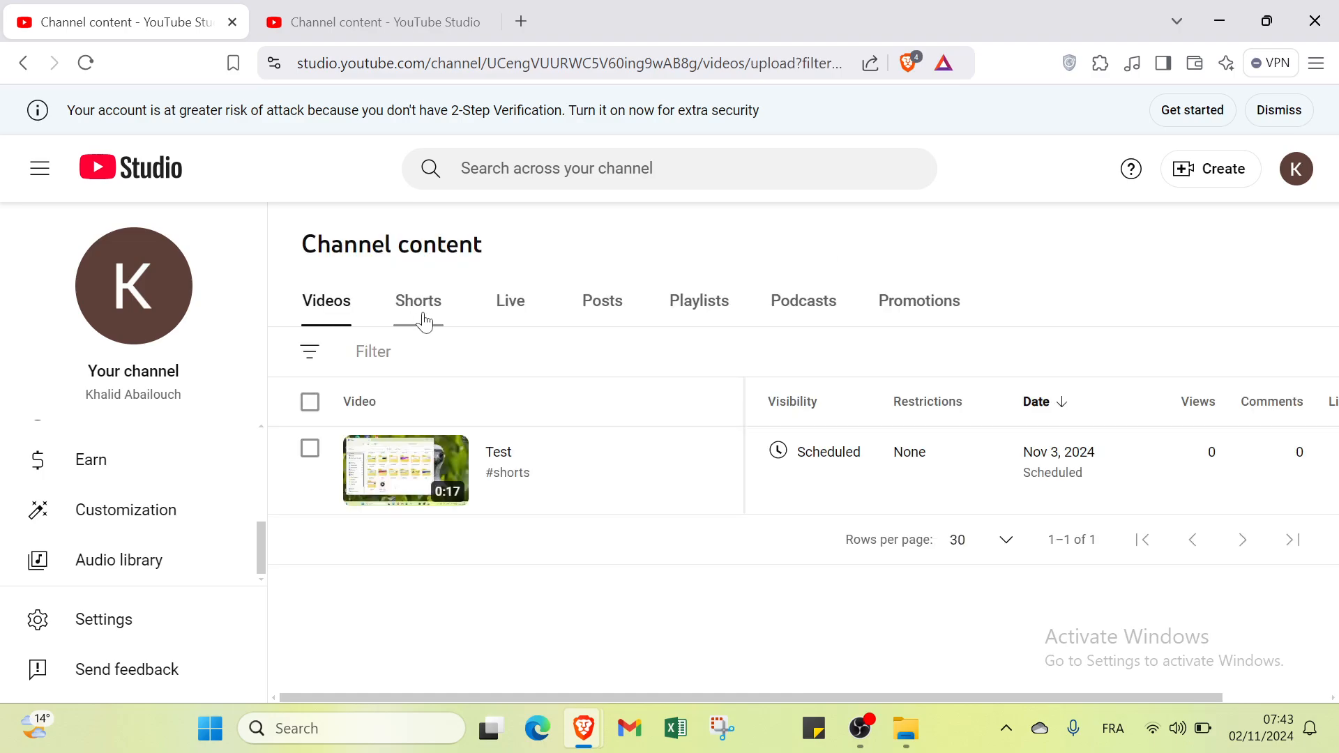
{"action": "left_click", "coordinate": [424, 322]}
{"action": "left_click", "coordinate": [505, 321]}
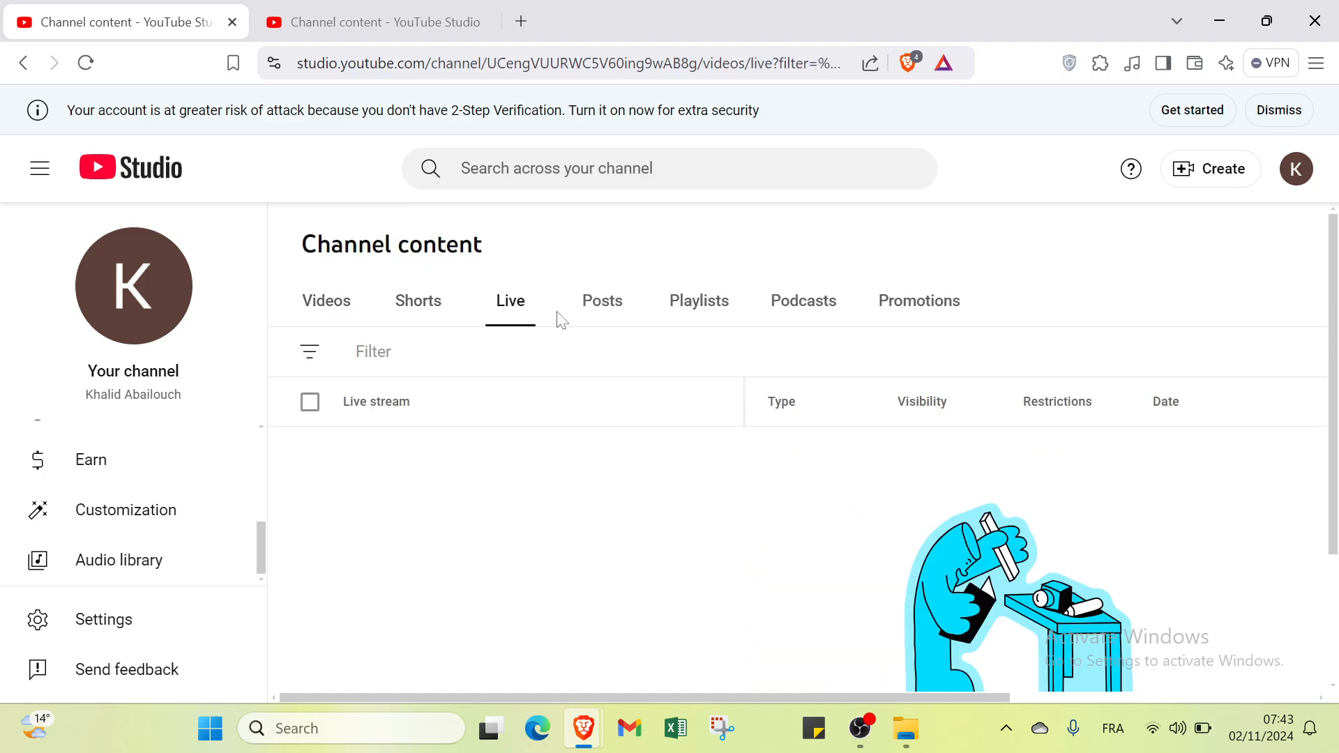
{"action": "left_click", "coordinate": [601, 307]}
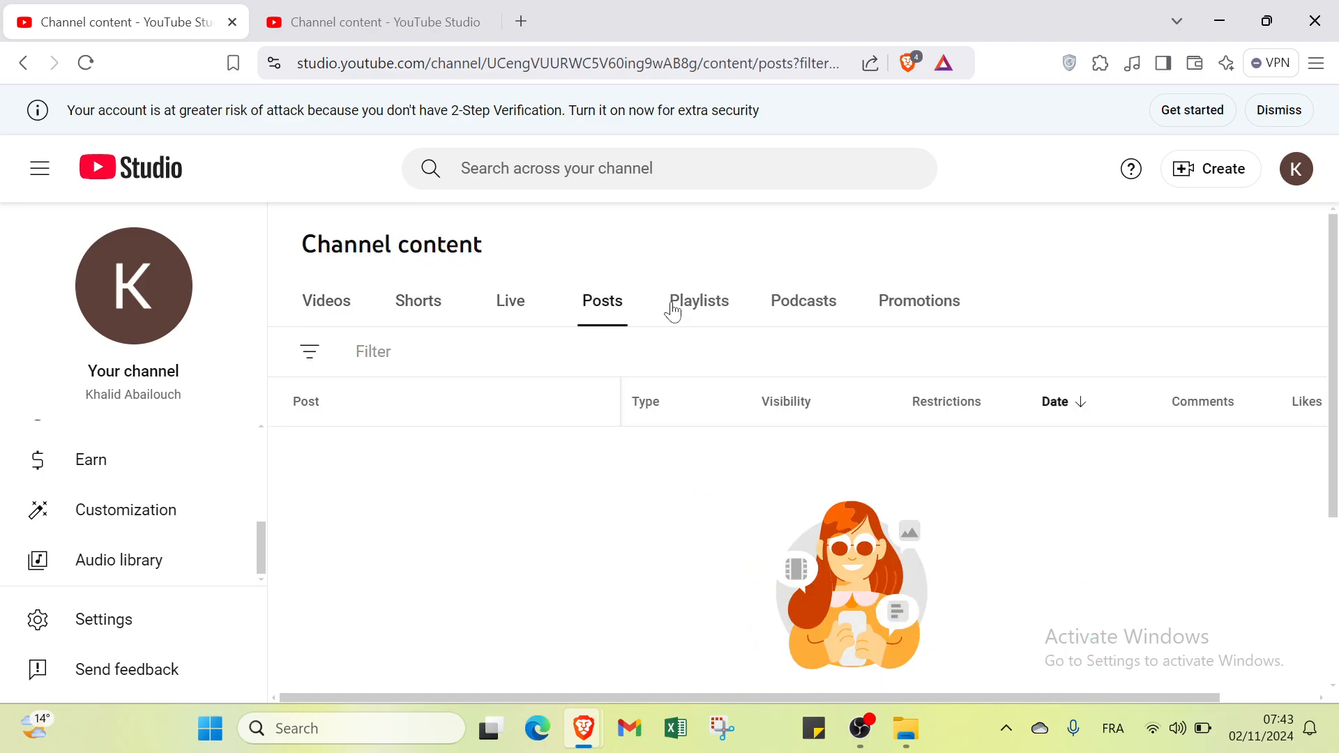
{"action": "left_click", "coordinate": [700, 319]}
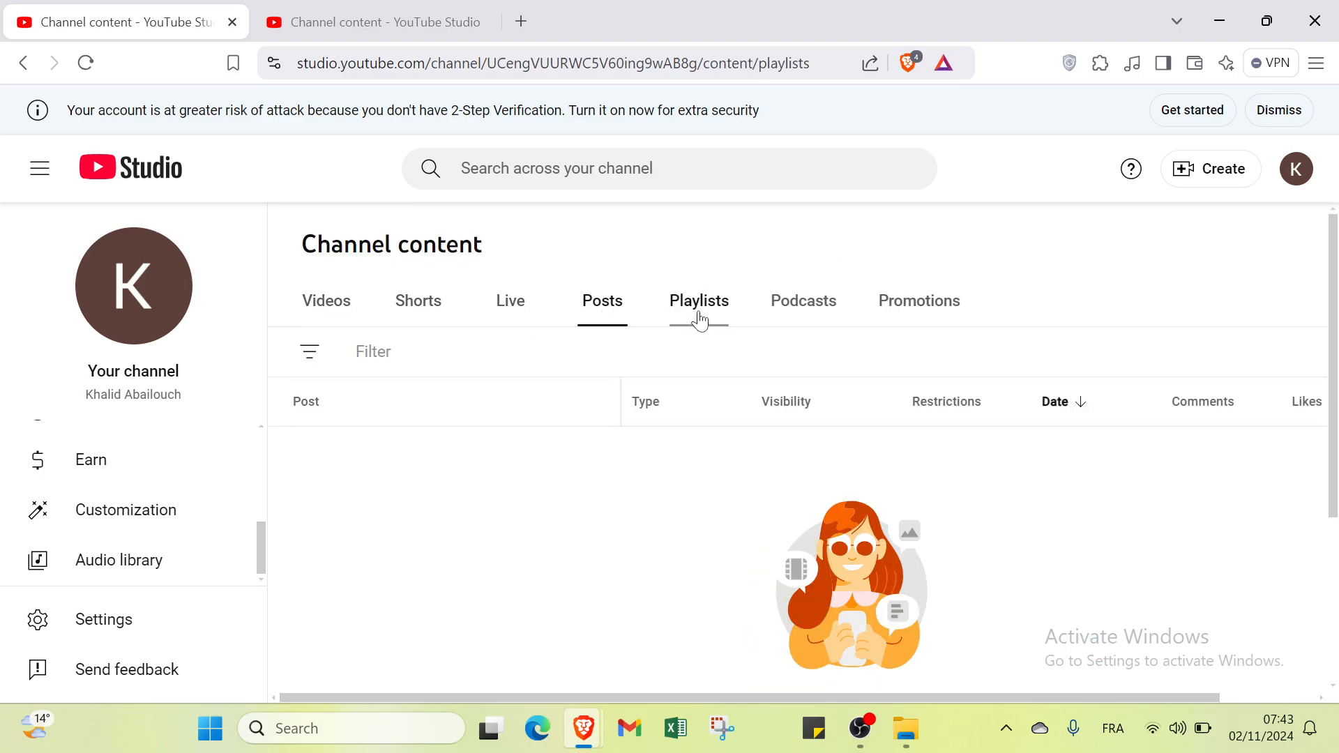
{"action": "left_click", "coordinate": [802, 310]}
{"action": "left_click", "coordinate": [913, 314]}
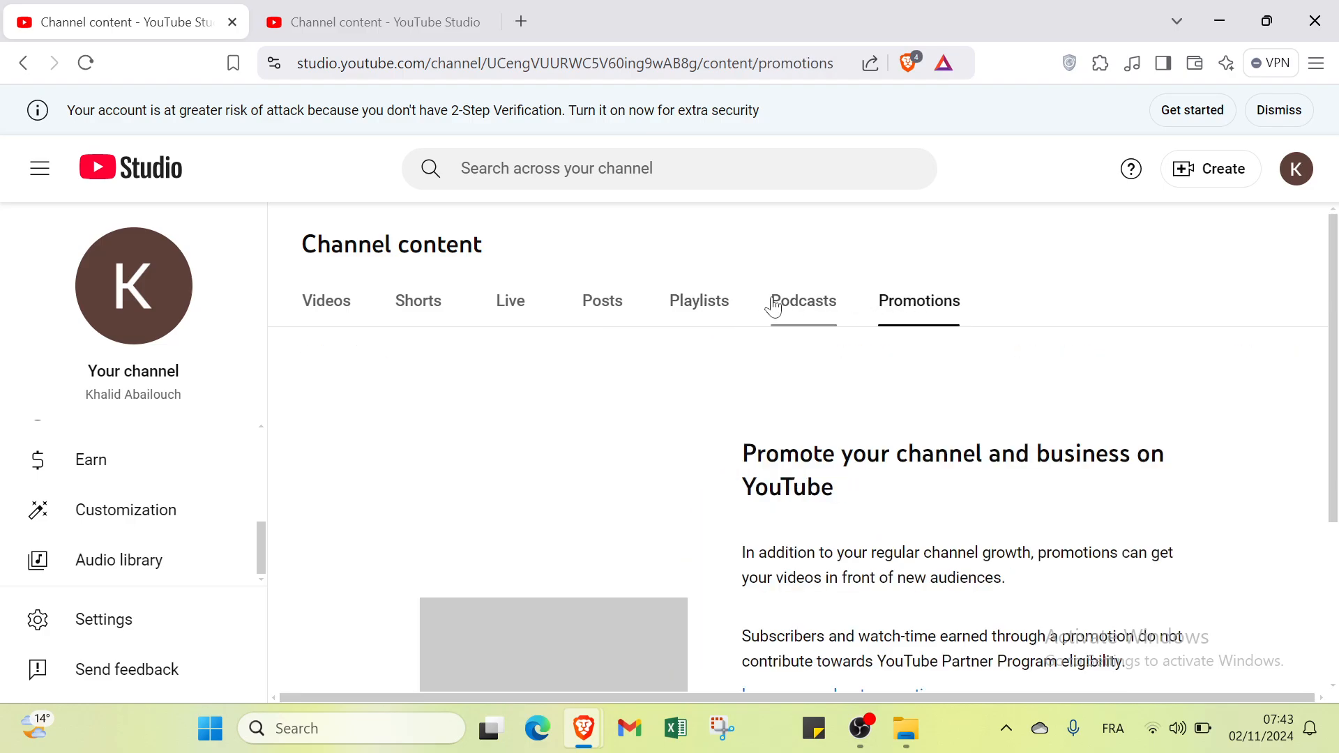
Check the Videos and Shorts lists again, and view the options for creating new content without choosing any.
{"action": "left_click", "coordinate": [334, 299]}
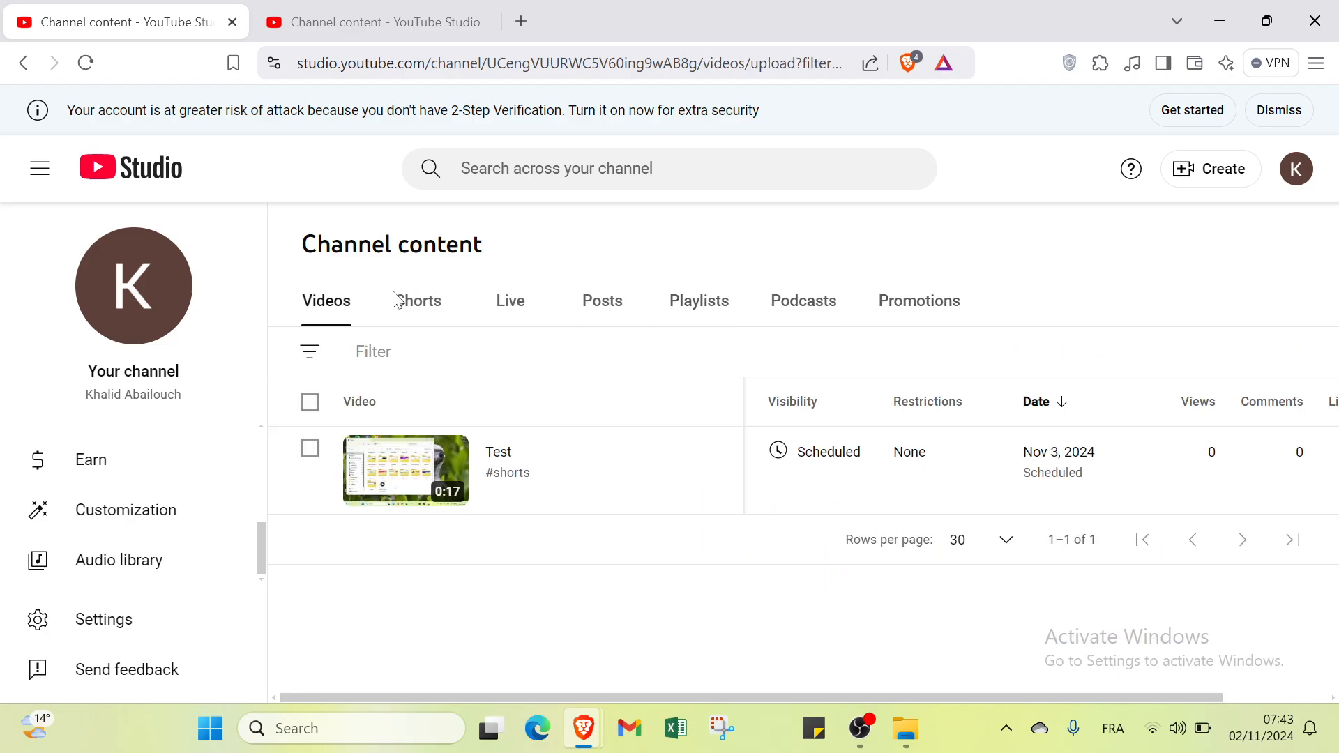
{"action": "left_click", "coordinate": [416, 301]}
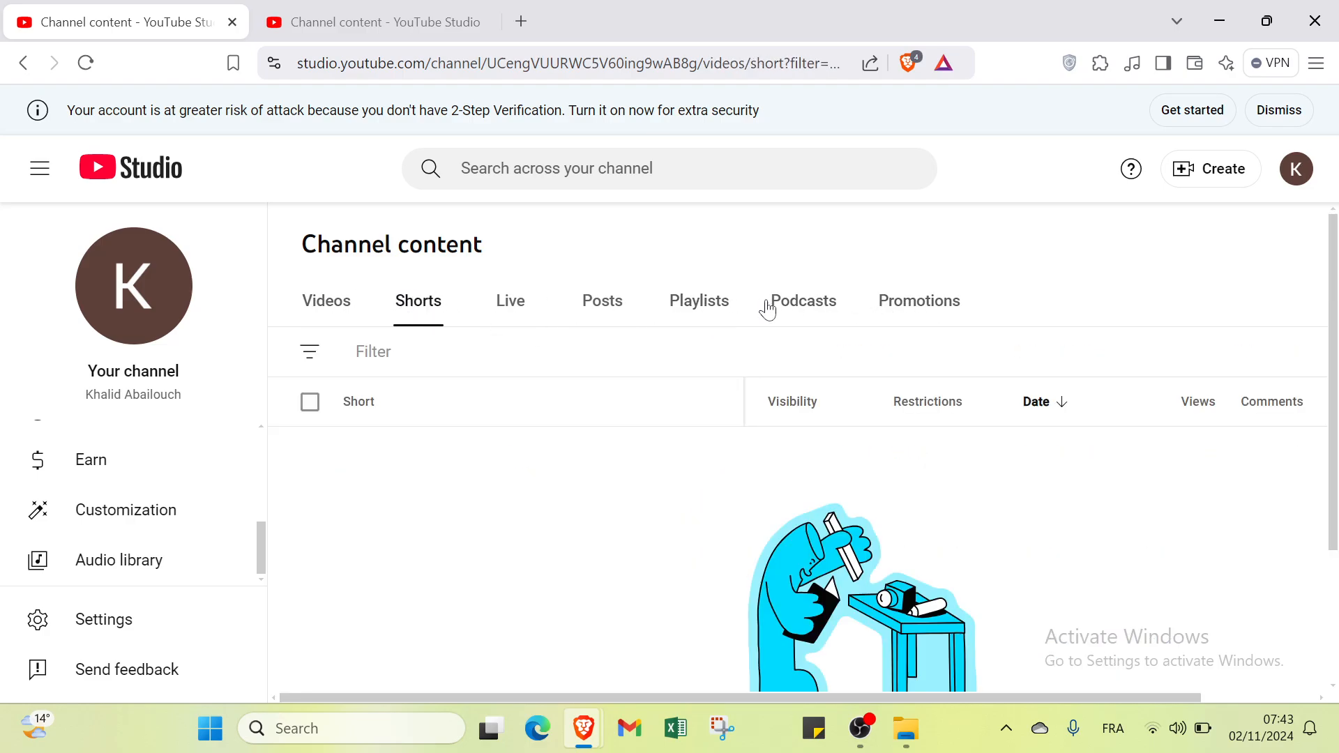
{"action": "left_click", "coordinate": [1185, 168]}
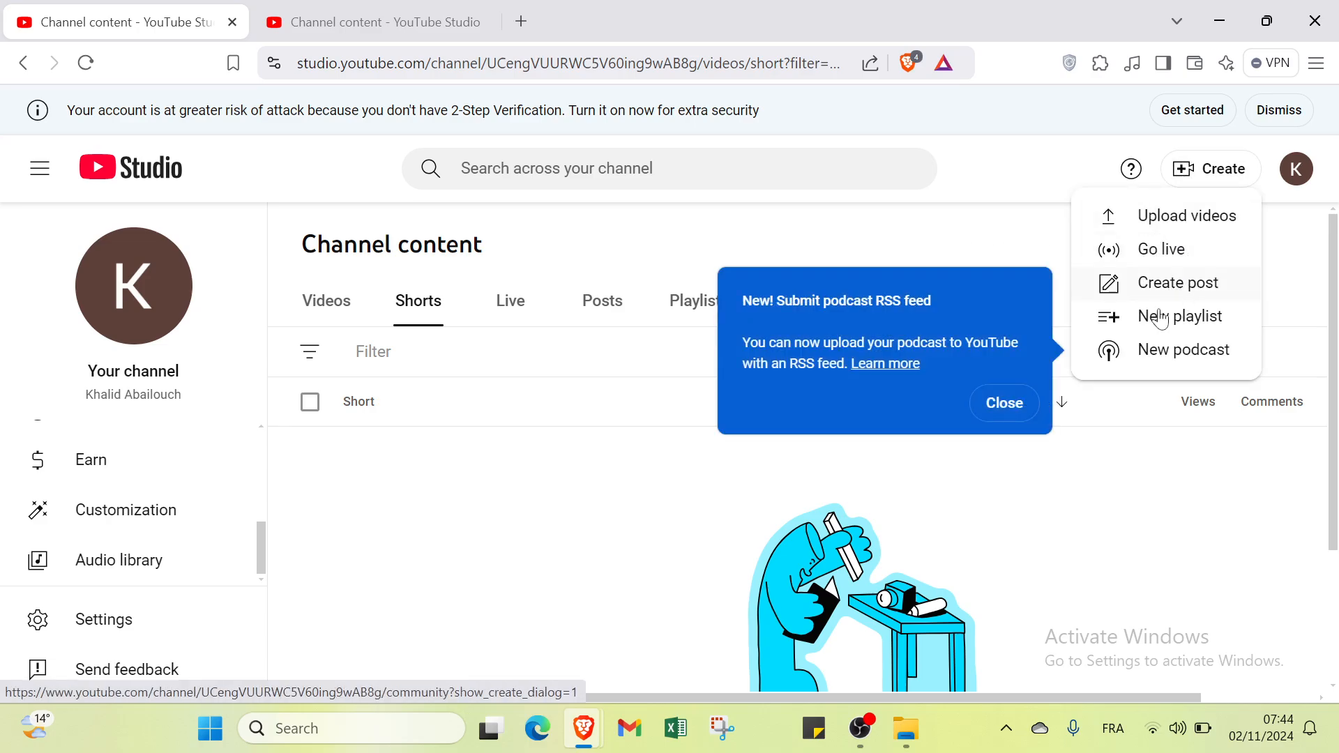
{"action": "left_click", "coordinate": [1119, 493]}
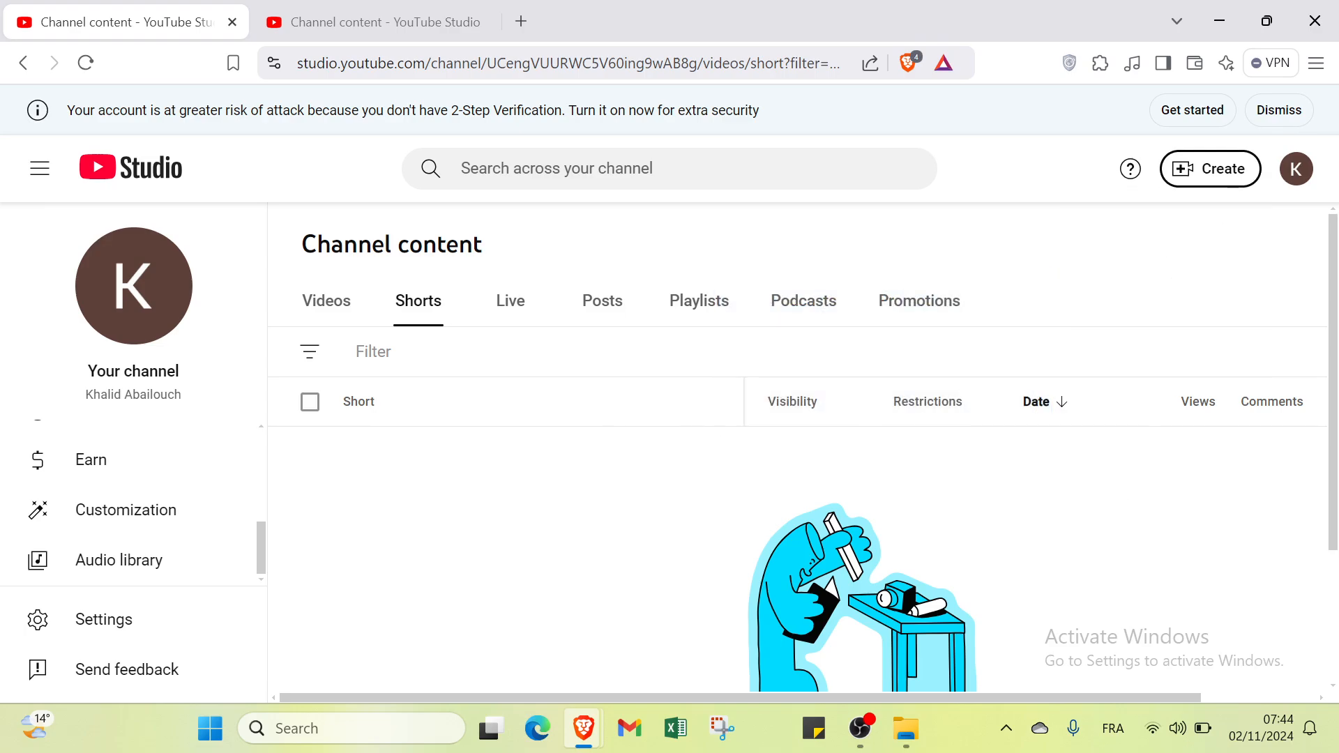
{"action": "left_click", "coordinate": [23, 63]}
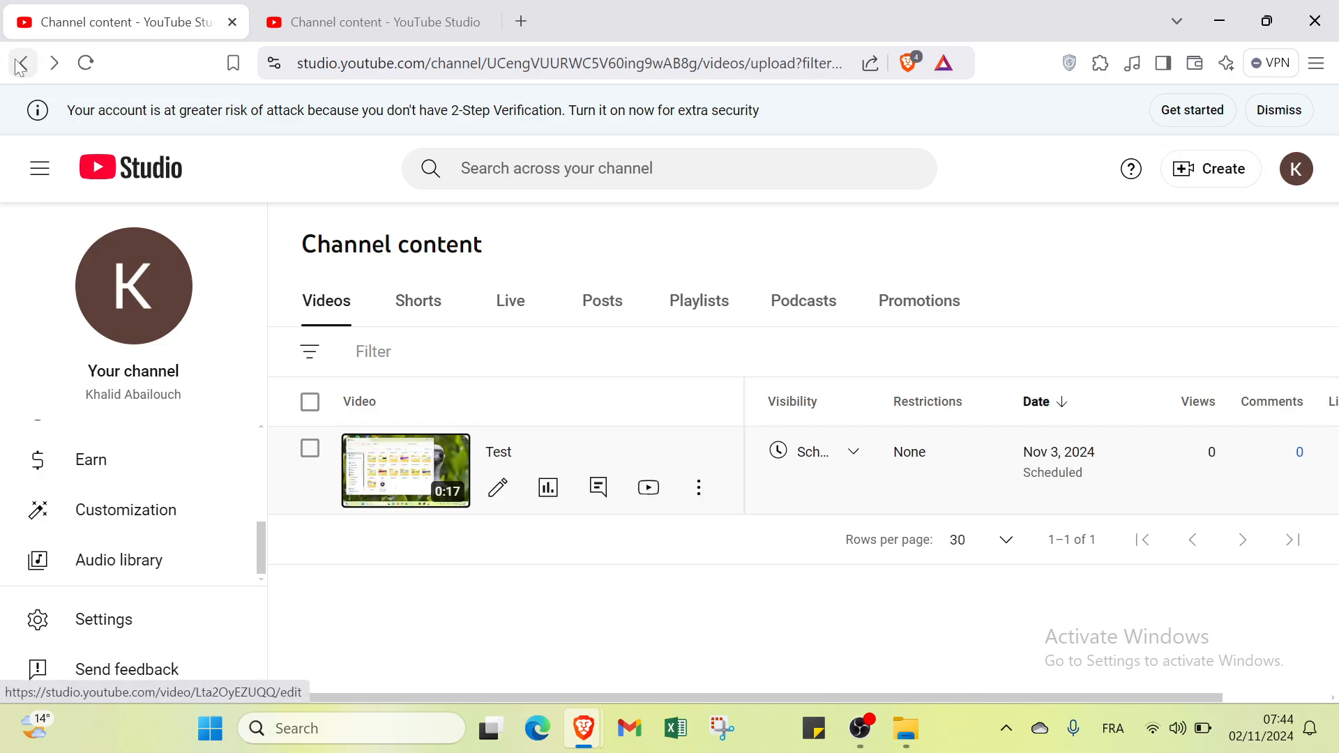
{"action": "left_click", "coordinate": [23, 64]}
{"action": "left_click", "coordinate": [320, 24]}
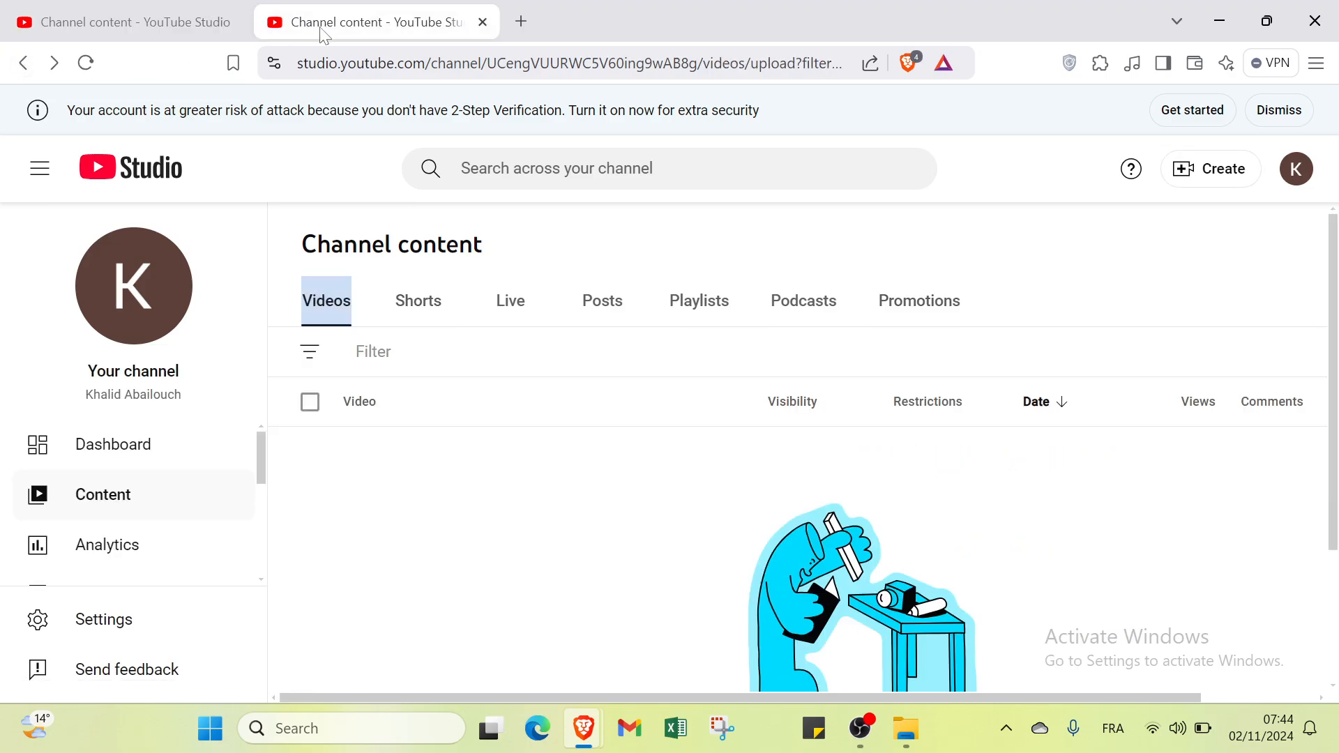
{"action": "left_click", "coordinate": [169, 17]}
{"action": "left_click", "coordinate": [324, 25]}
{"action": "left_click", "coordinate": [179, 22]}
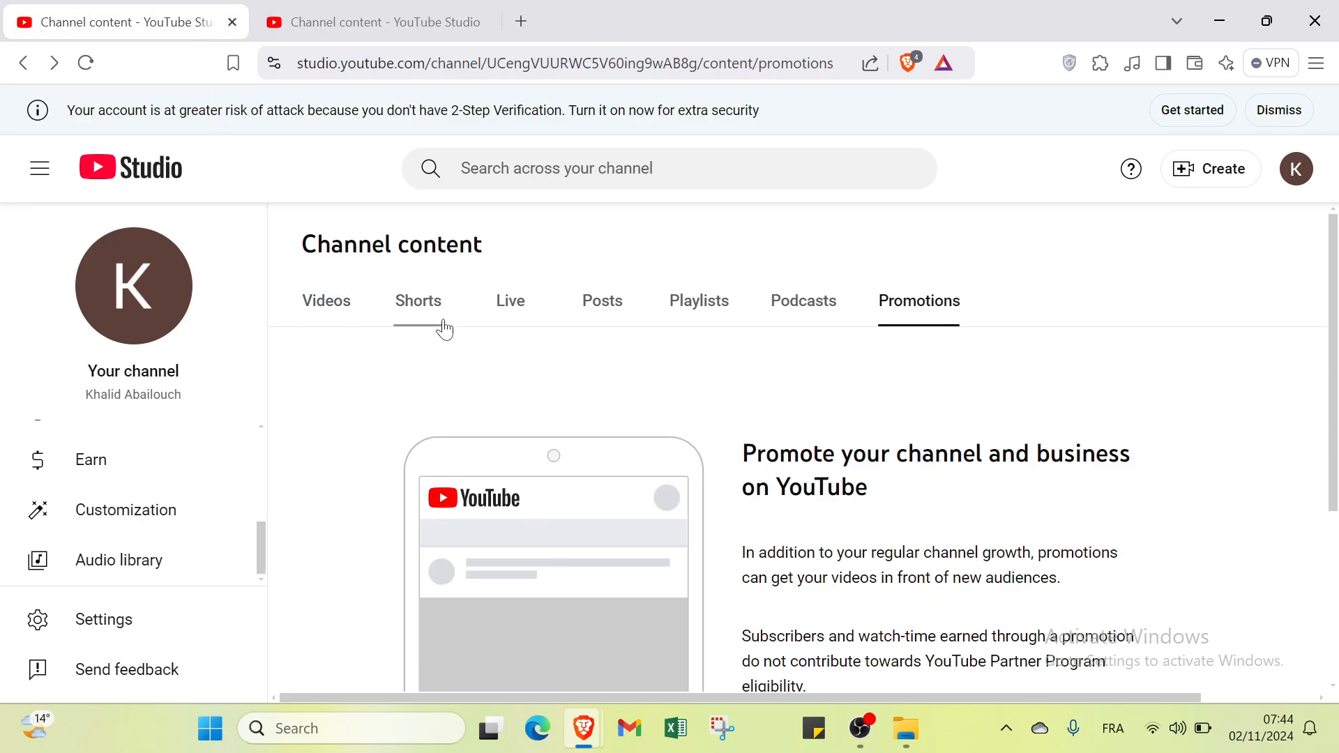